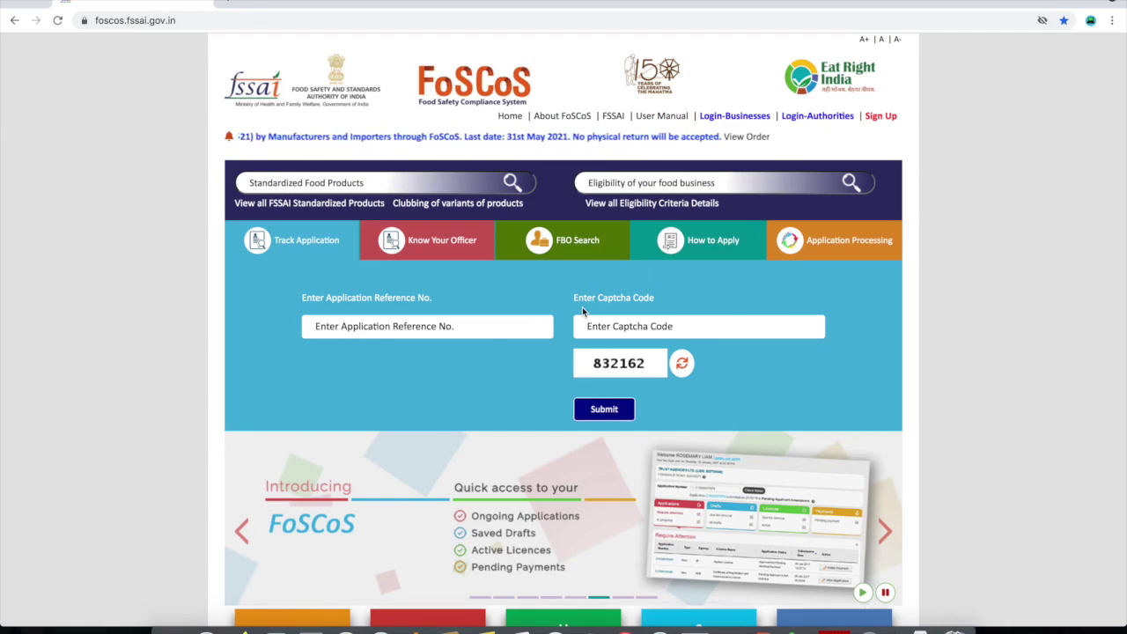
# Sign in to the FoSCoS business account from Login-Businesses, entering the captcha
pyautogui.click(723, 118)
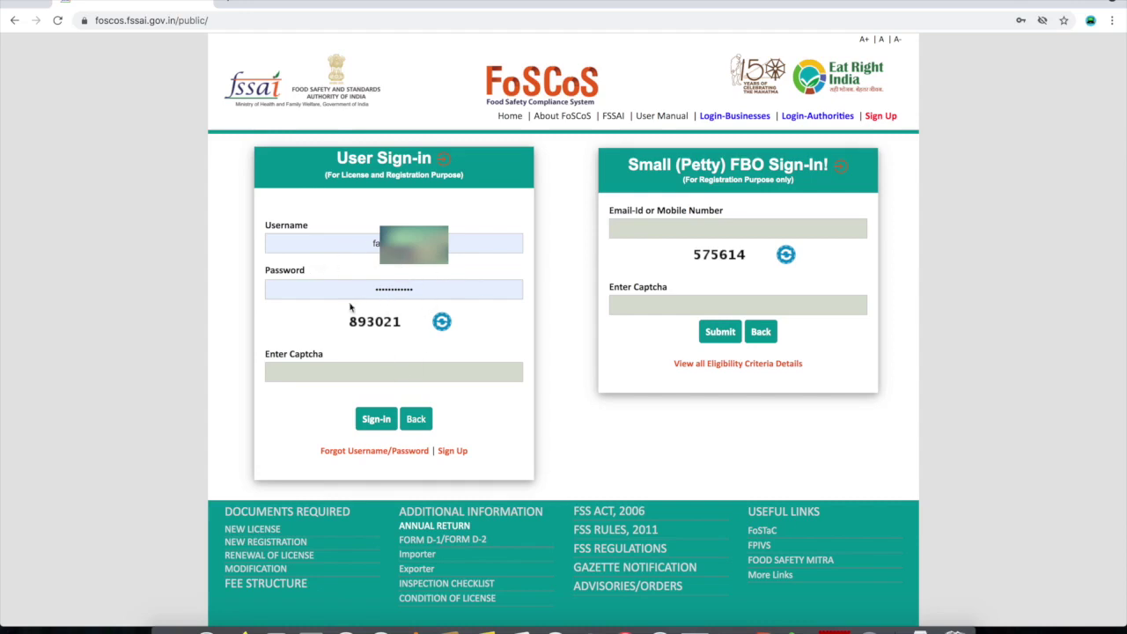
pyautogui.click(388, 373)
pyautogui.write('893021')
pyautogui.click(377, 421)
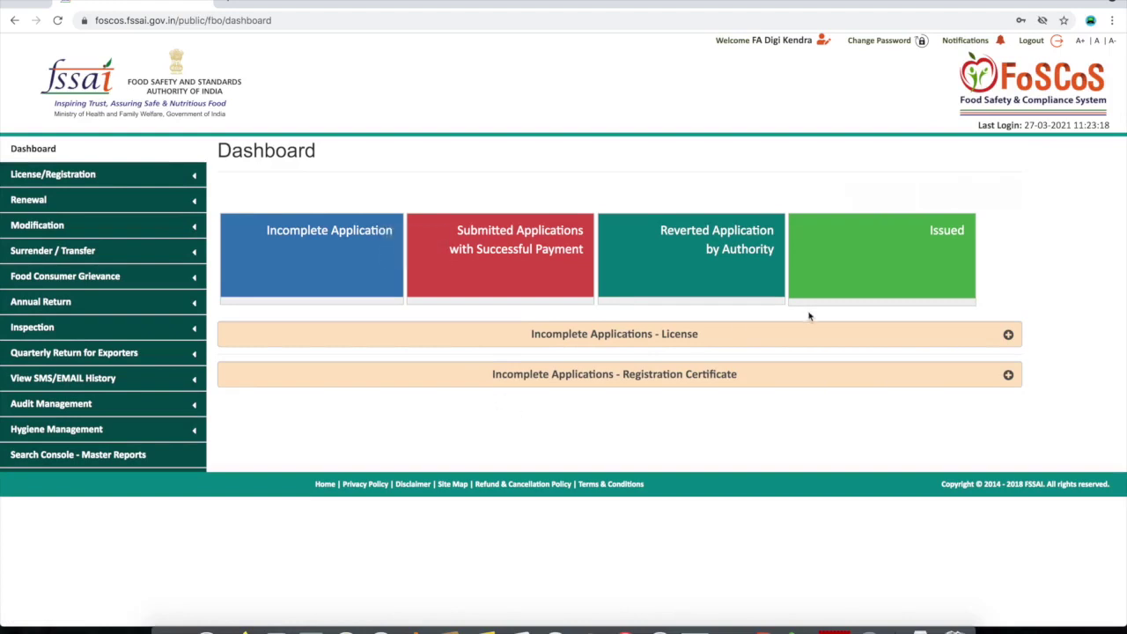
# Show the Issued applications and expand the Issued - License and Issued - Registration Certificate lists
pyautogui.click(891, 258)
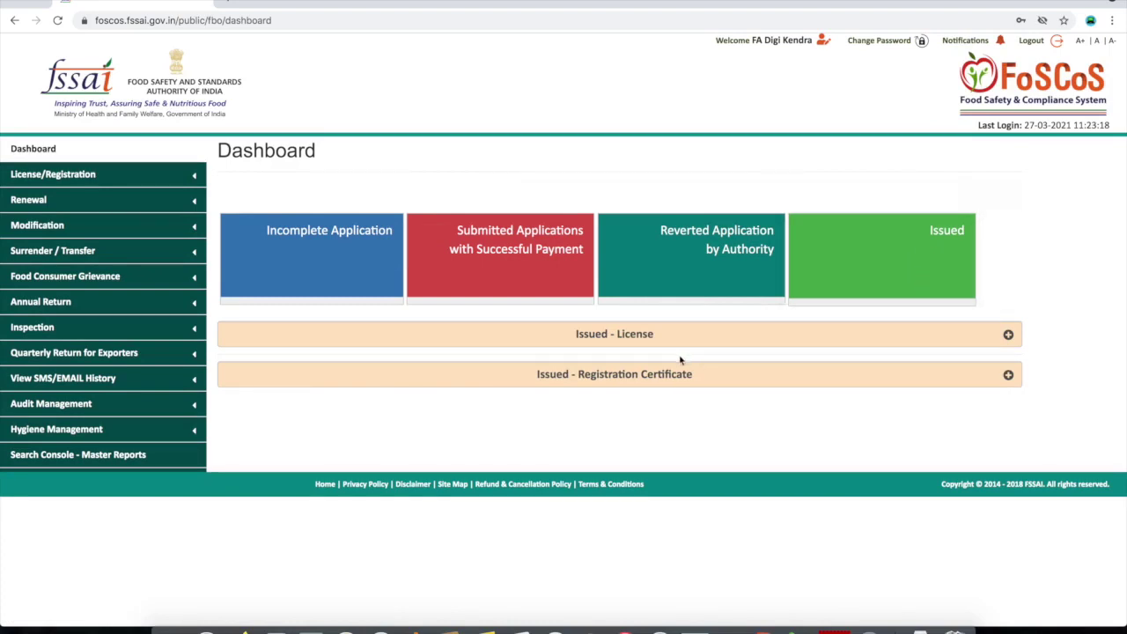
pyautogui.click(1008, 335)
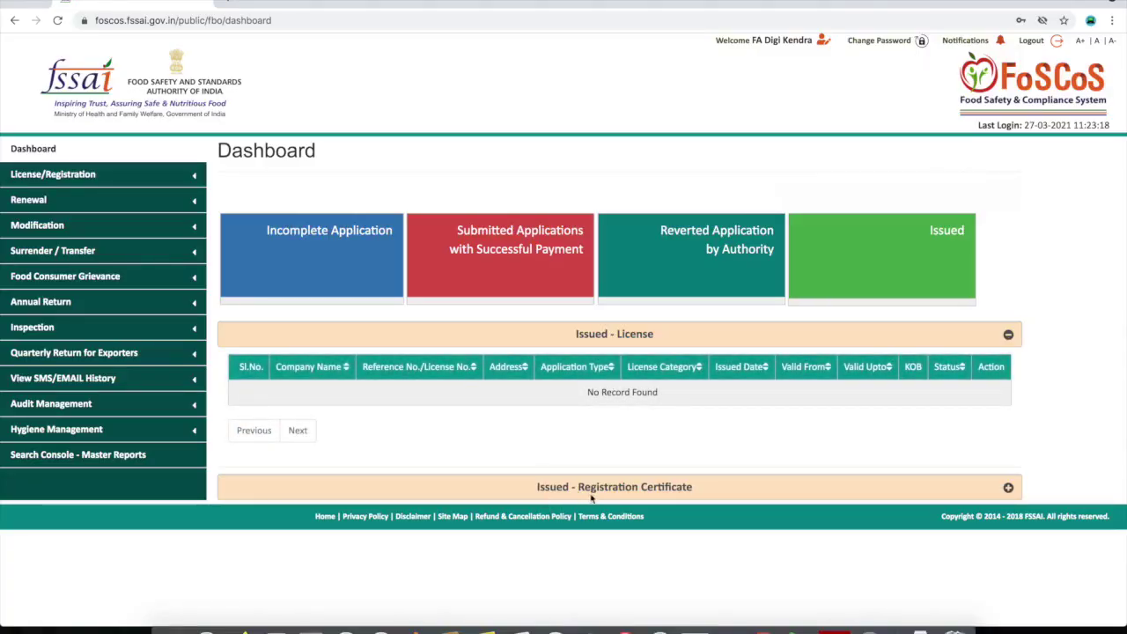
pyautogui.click(1008, 487)
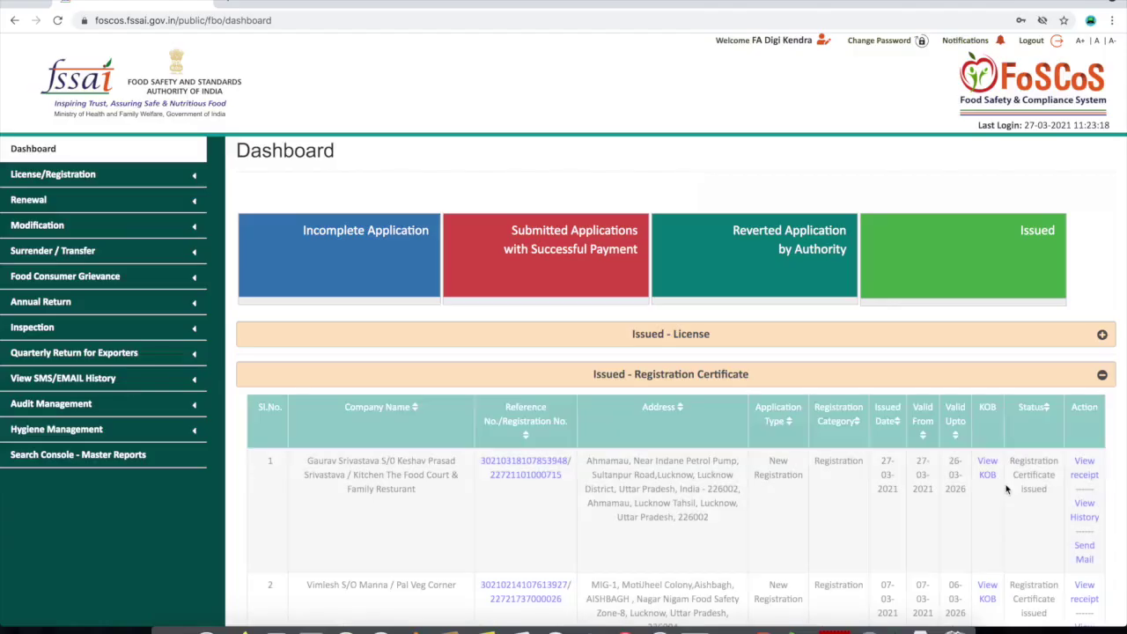
pyautogui.scroll(-4, 590, 500)
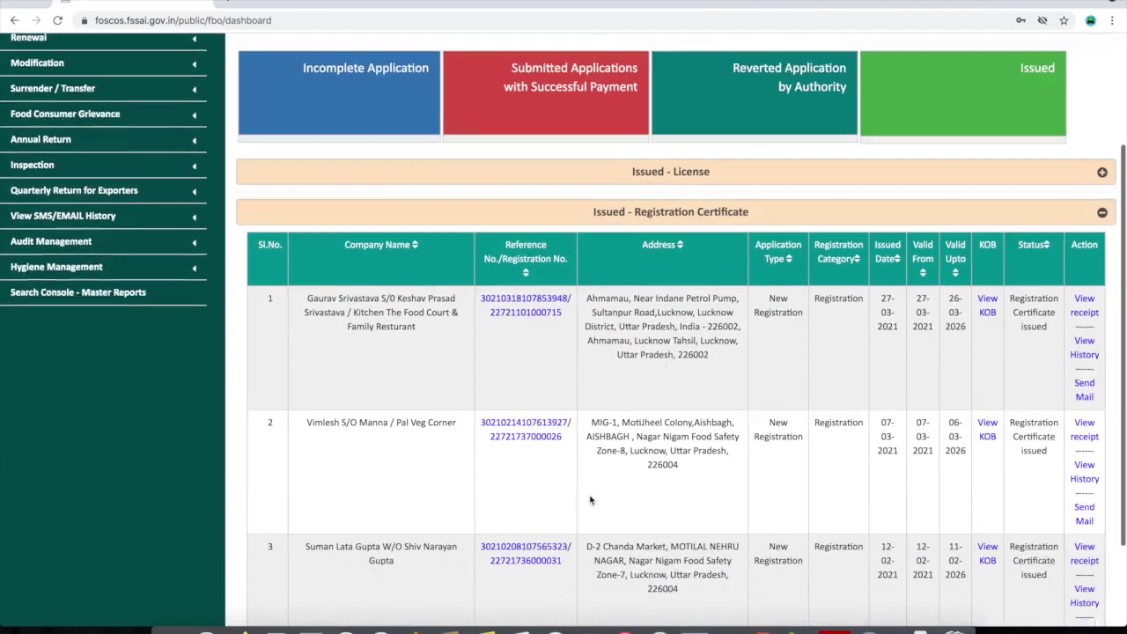
pyautogui.scroll(2, 590, 500)
pyautogui.scroll(-1, 590, 500)
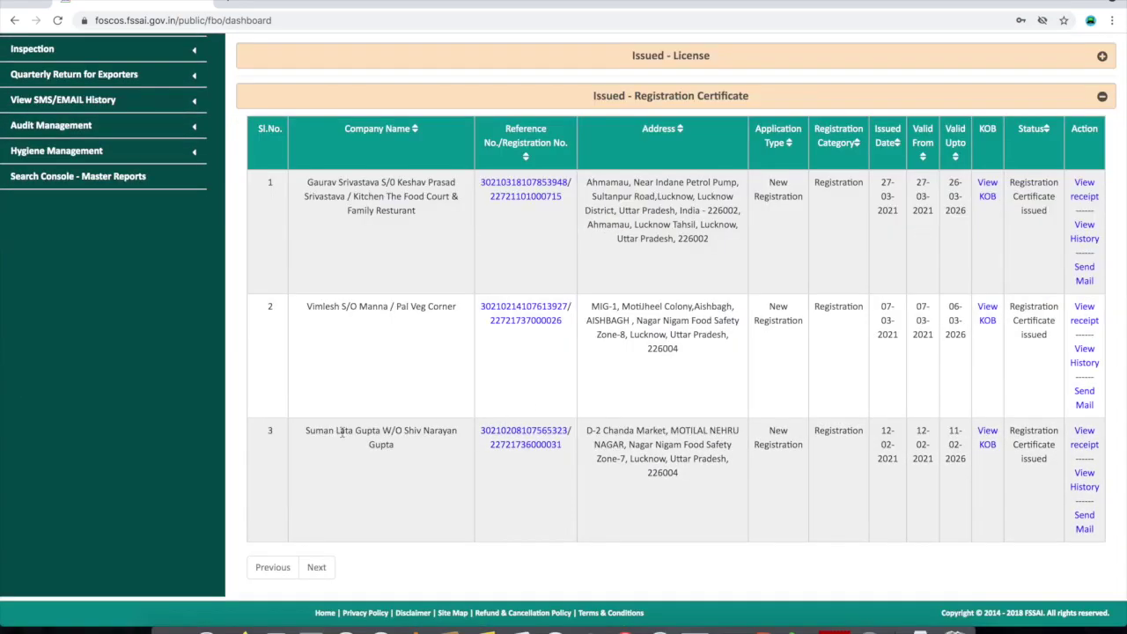
# Highlight the third registration record's company name to review it
pyautogui.moveTo(306, 432); pyautogui.dragTo(411, 449)
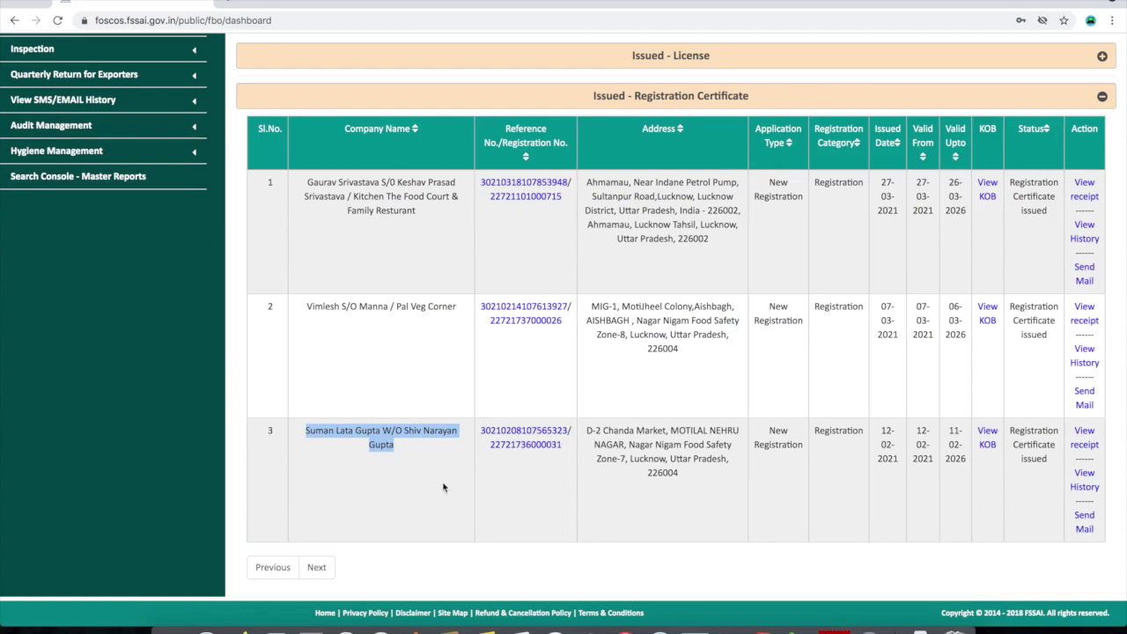
pyautogui.click(451, 459)
pyautogui.moveTo(307, 429); pyautogui.dragTo(410, 445)
pyautogui.click(410, 445)
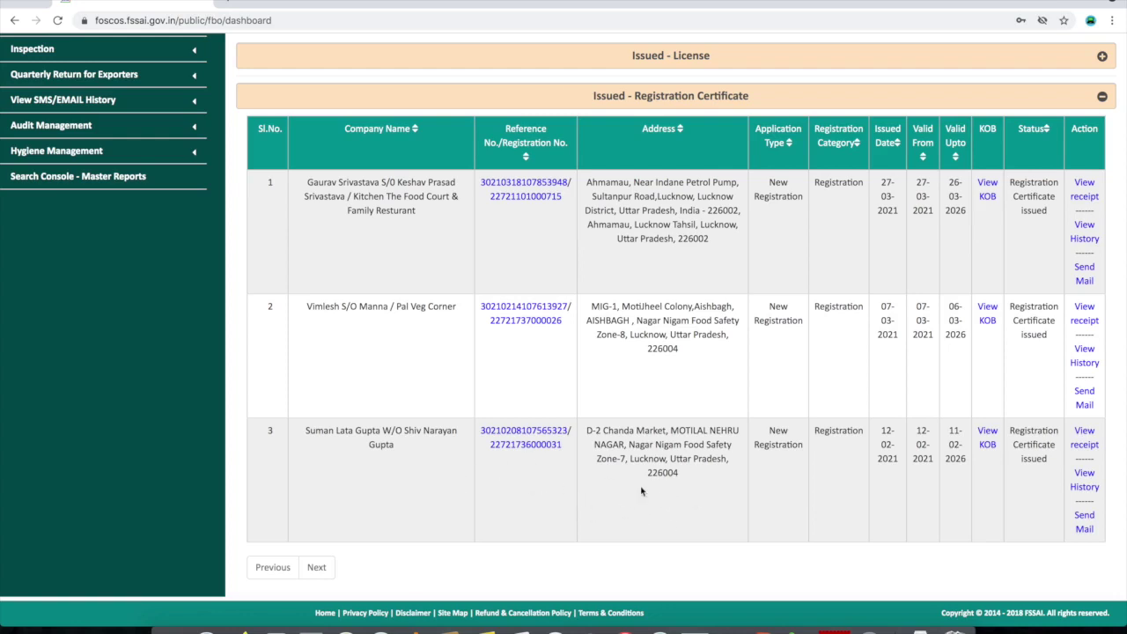
pyautogui.scroll(4, 514, 396)
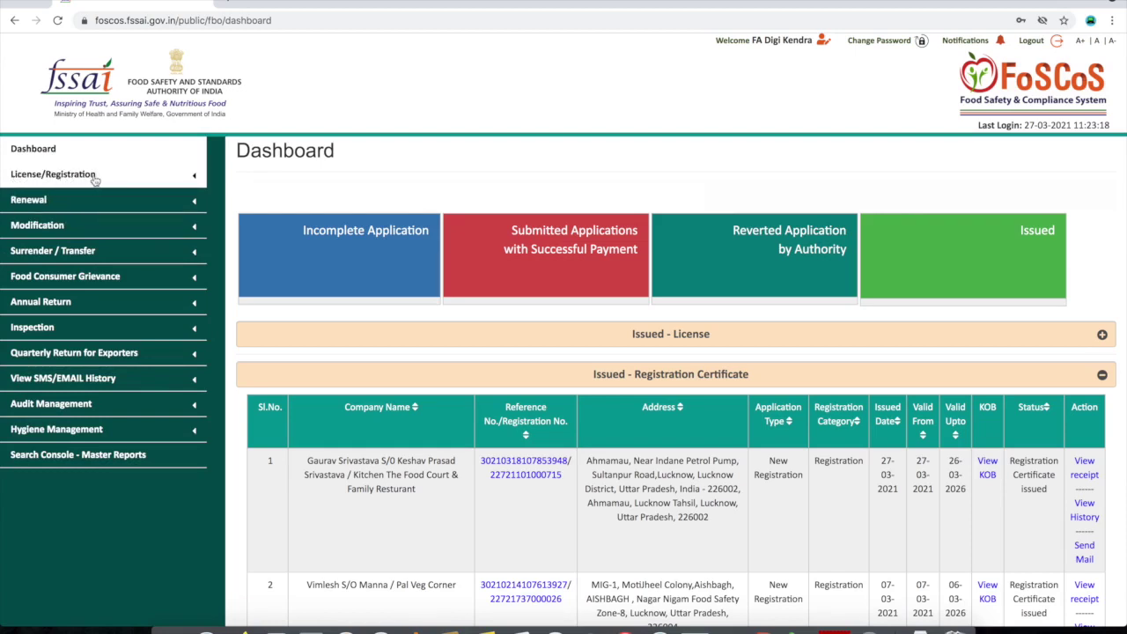
# Apply for modification of the third issued registration certificate and confirm the request
pyautogui.click(124, 227)
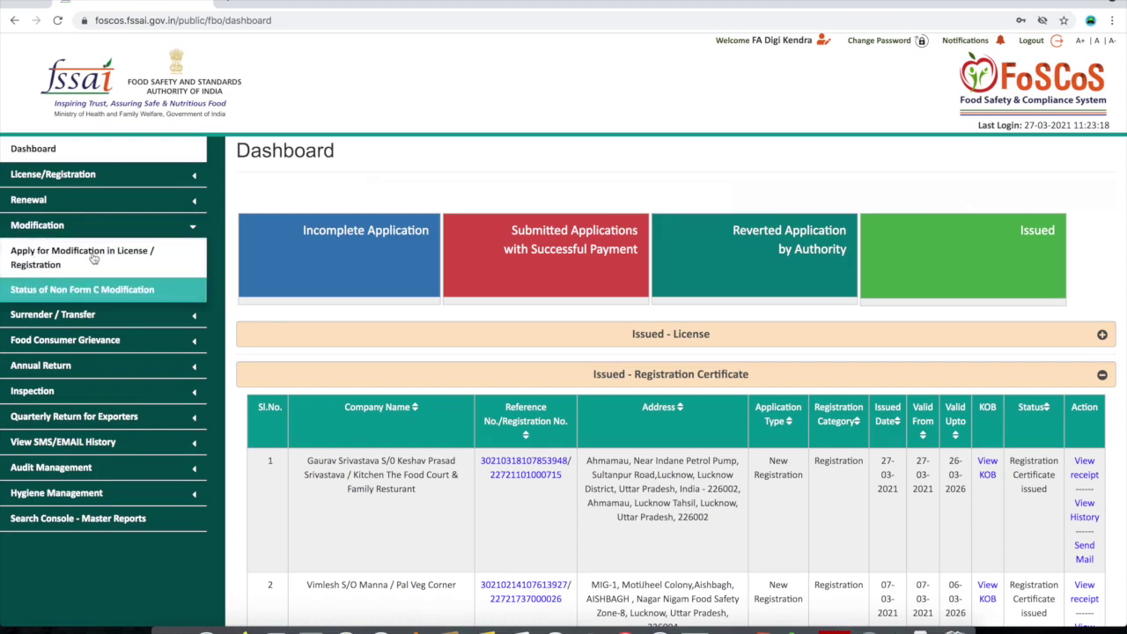
pyautogui.click(94, 258)
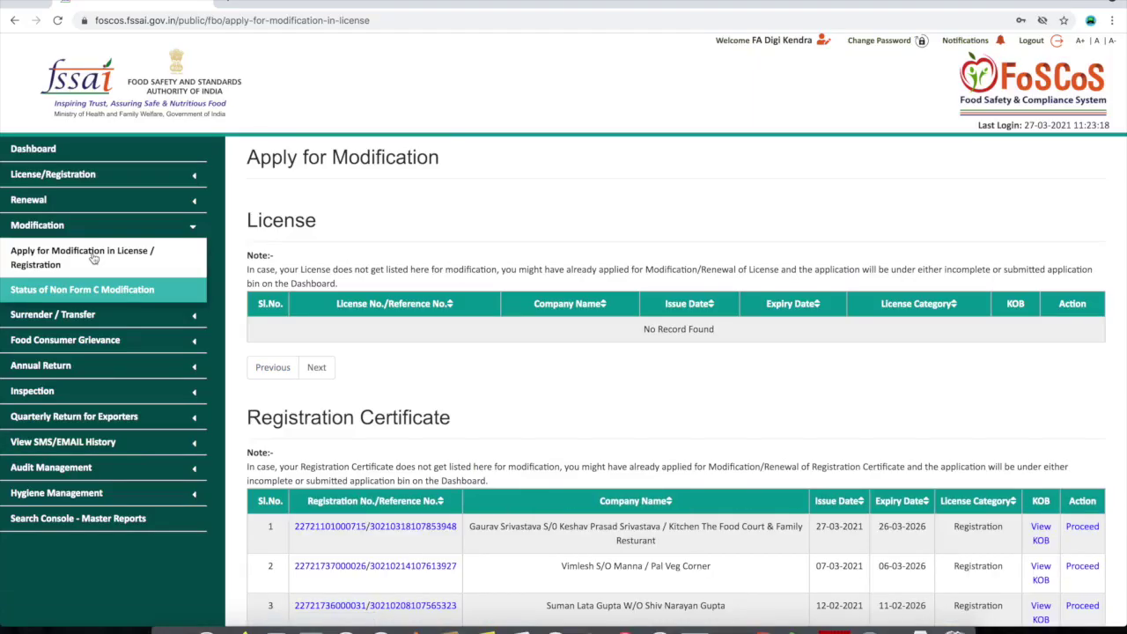
pyautogui.scroll(-1, 531, 434)
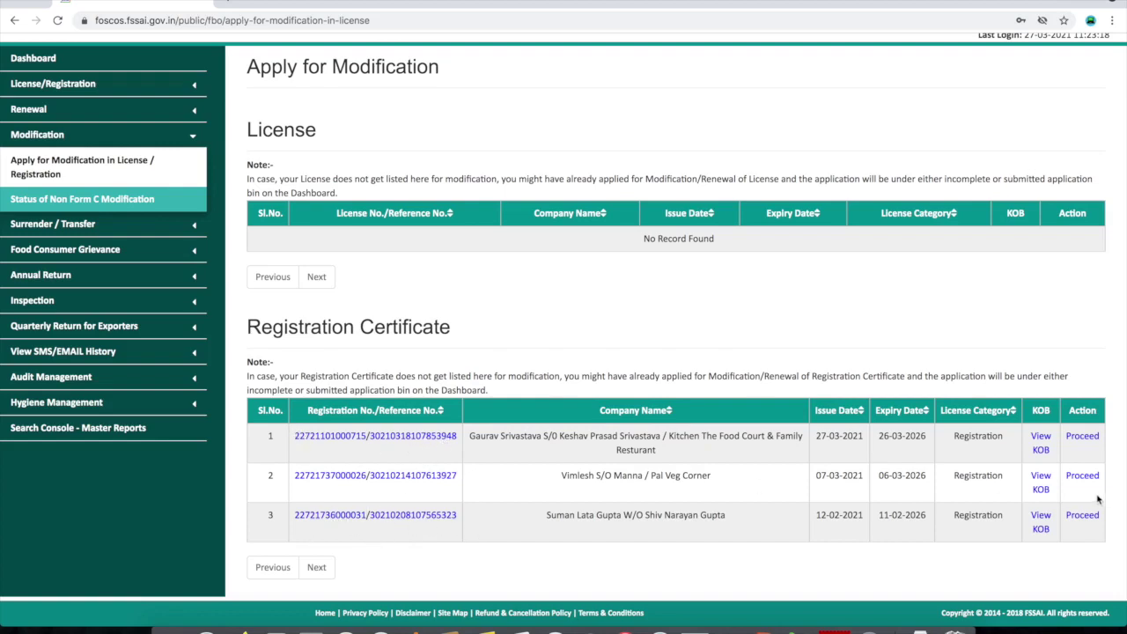
pyautogui.click(1083, 518)
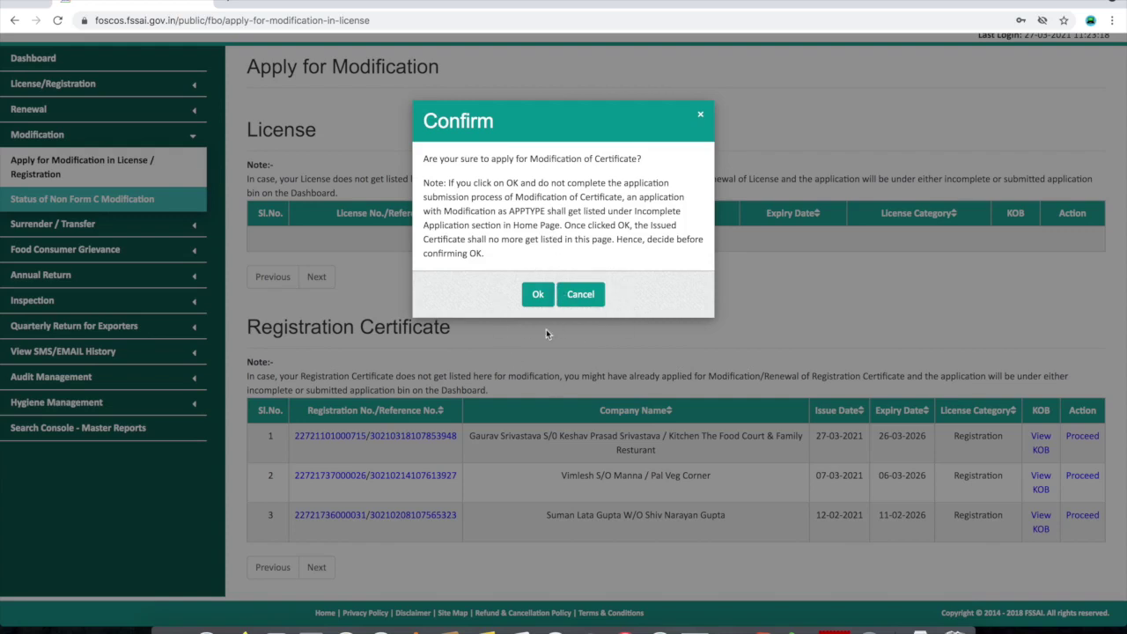
pyautogui.click(536, 295)
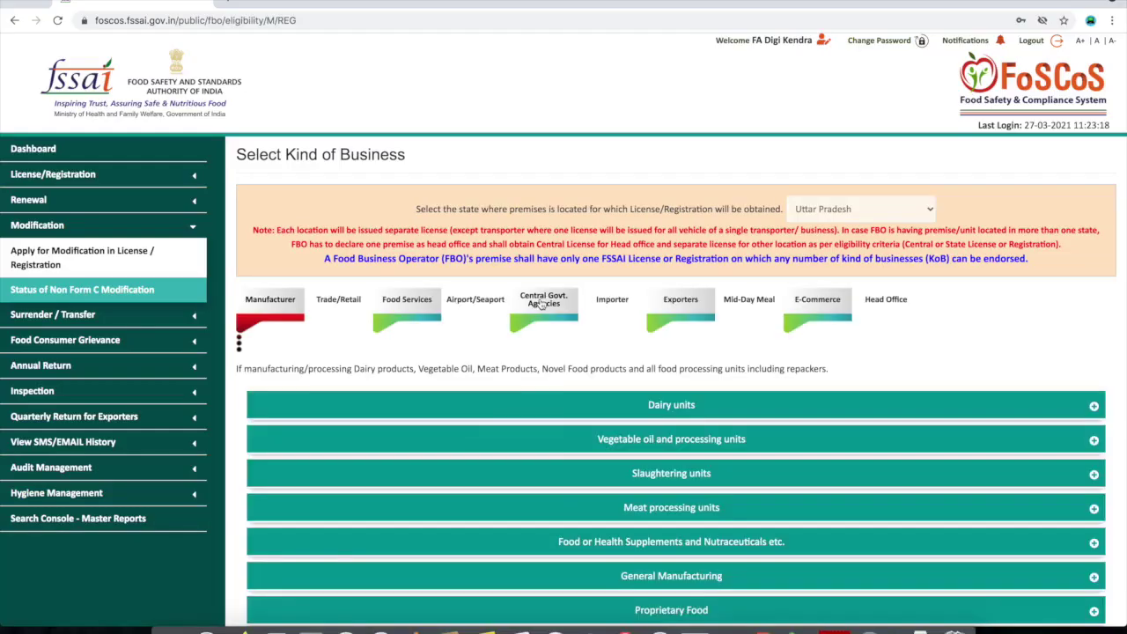
# Proceed as a Food Services - Hawker registration and continue past the eligibility check
pyautogui.scroll(-3, 531, 370)
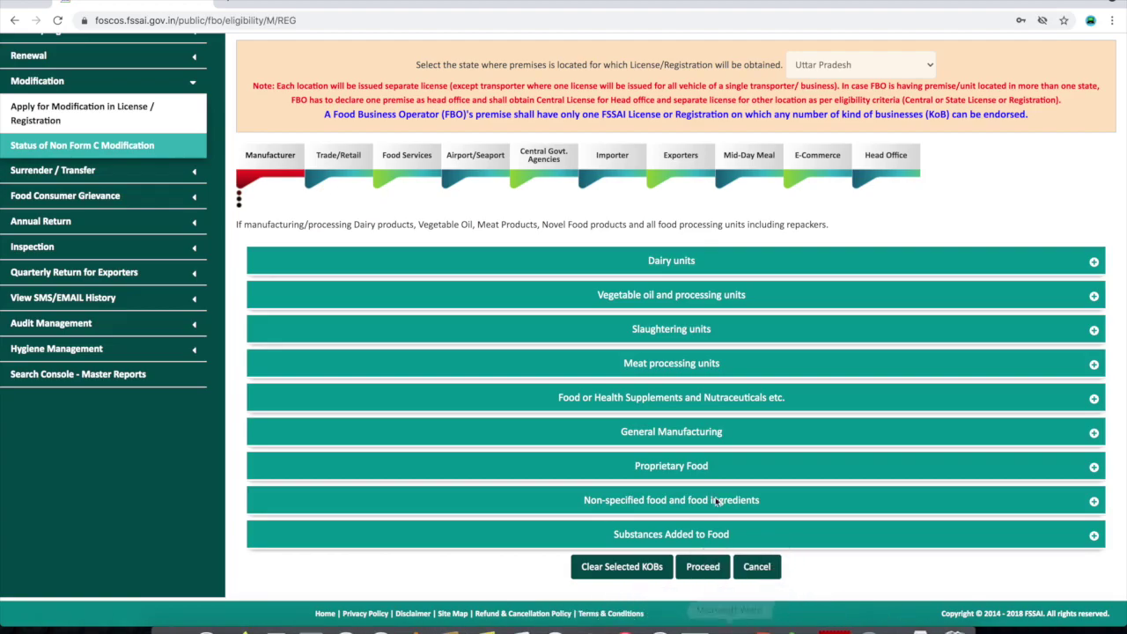
pyautogui.click(704, 566)
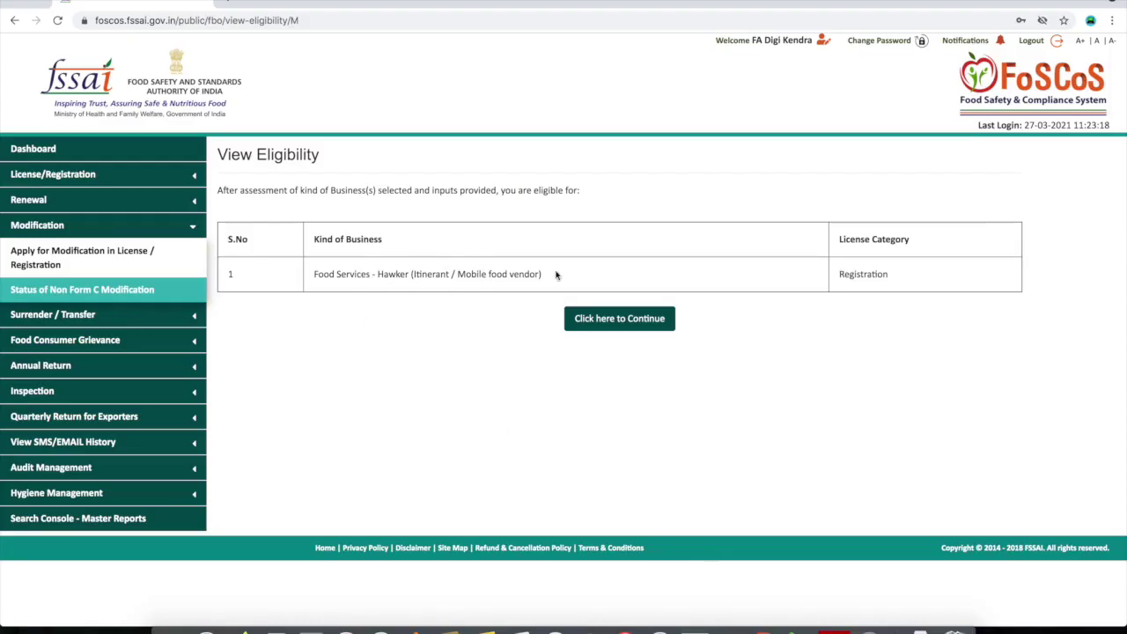
pyautogui.click(610, 328)
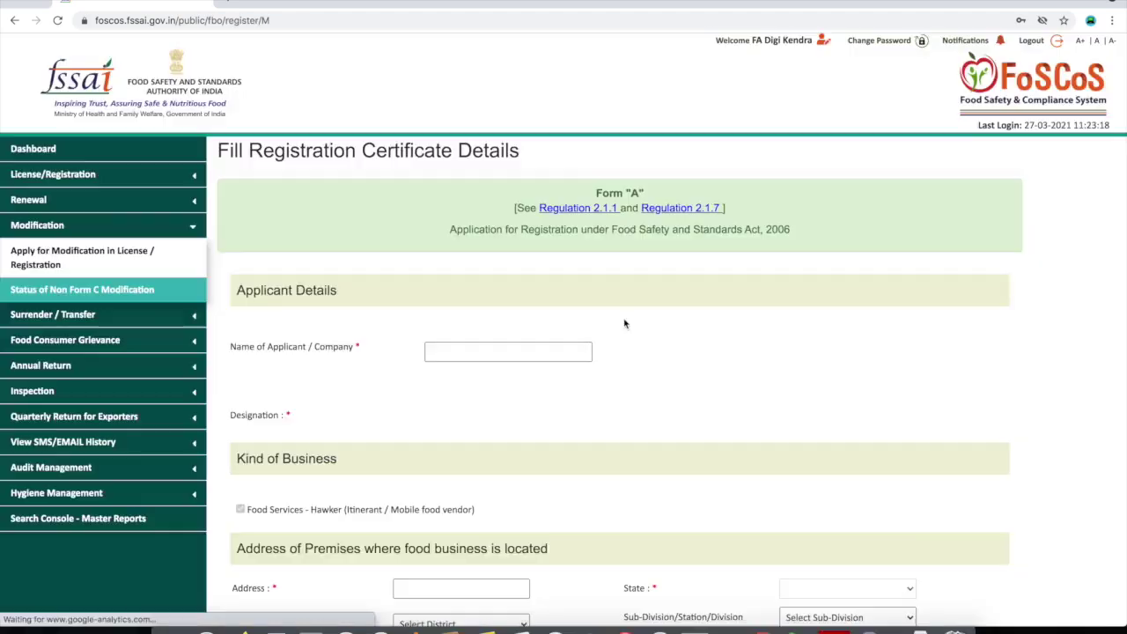
pyautogui.scroll(-1, 470, 444)
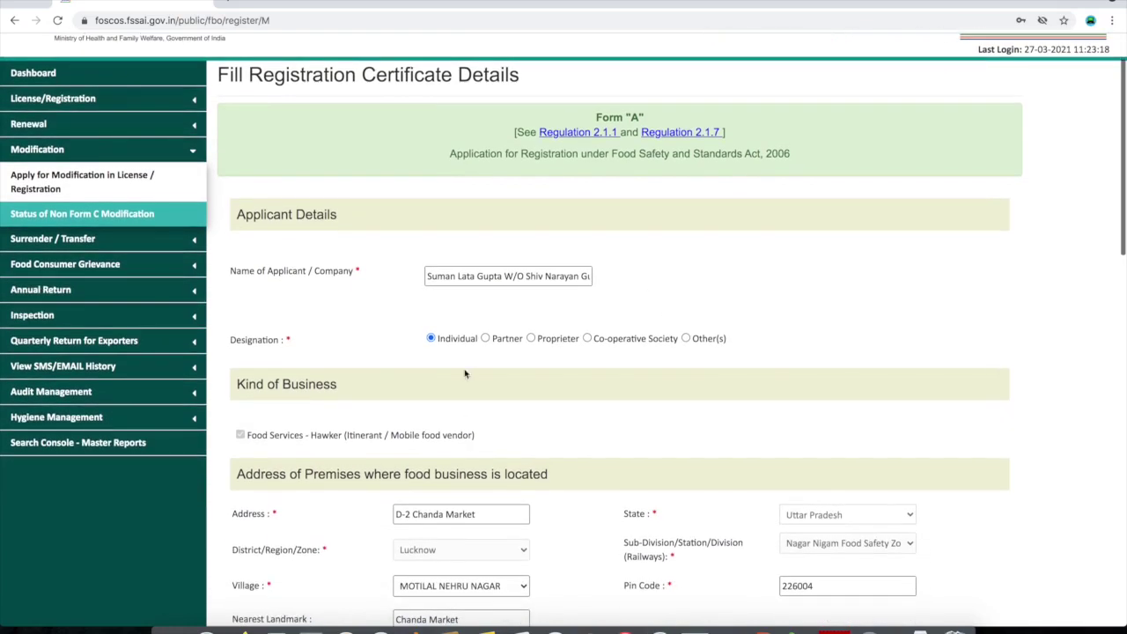
pyautogui.scroll(-3, 514, 387)
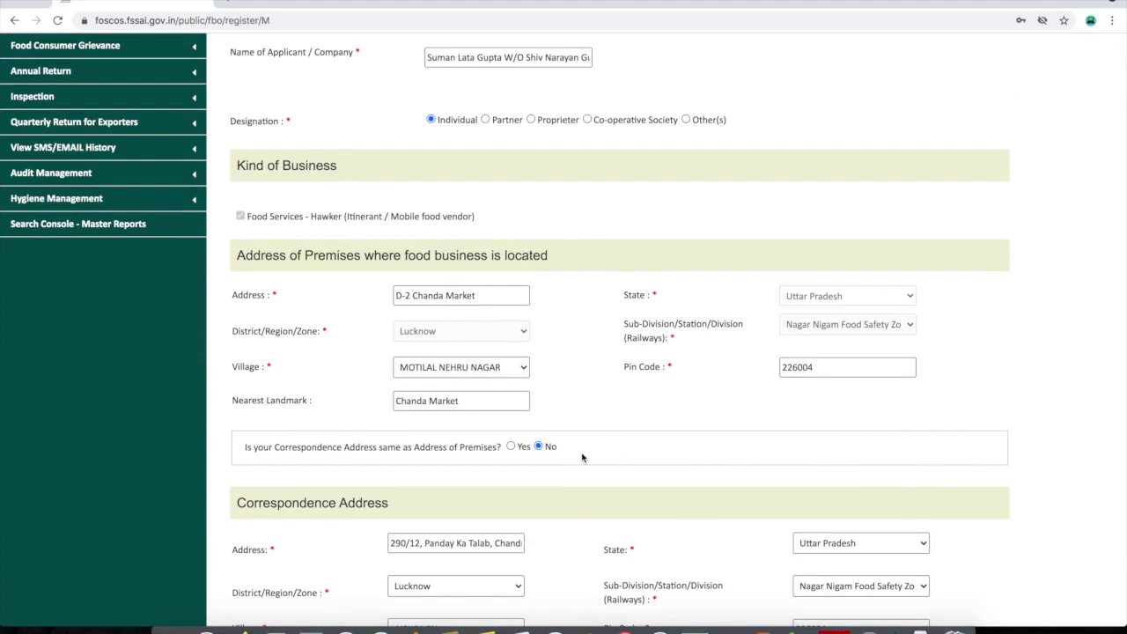
pyautogui.scroll(-4, 581, 457)
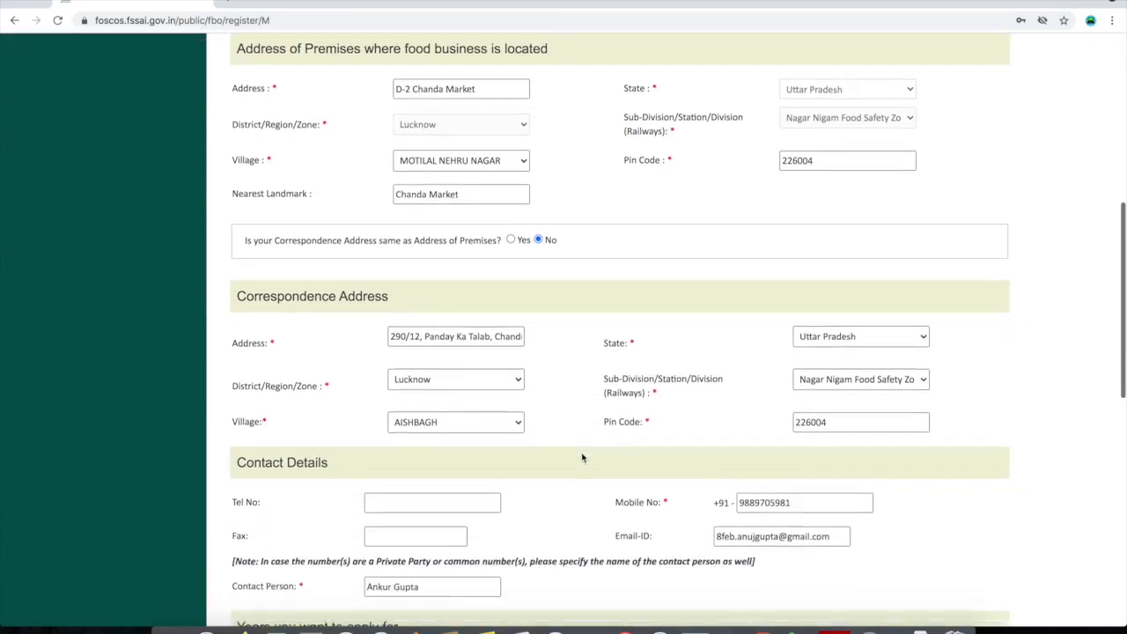
pyautogui.scroll(8, 581, 457)
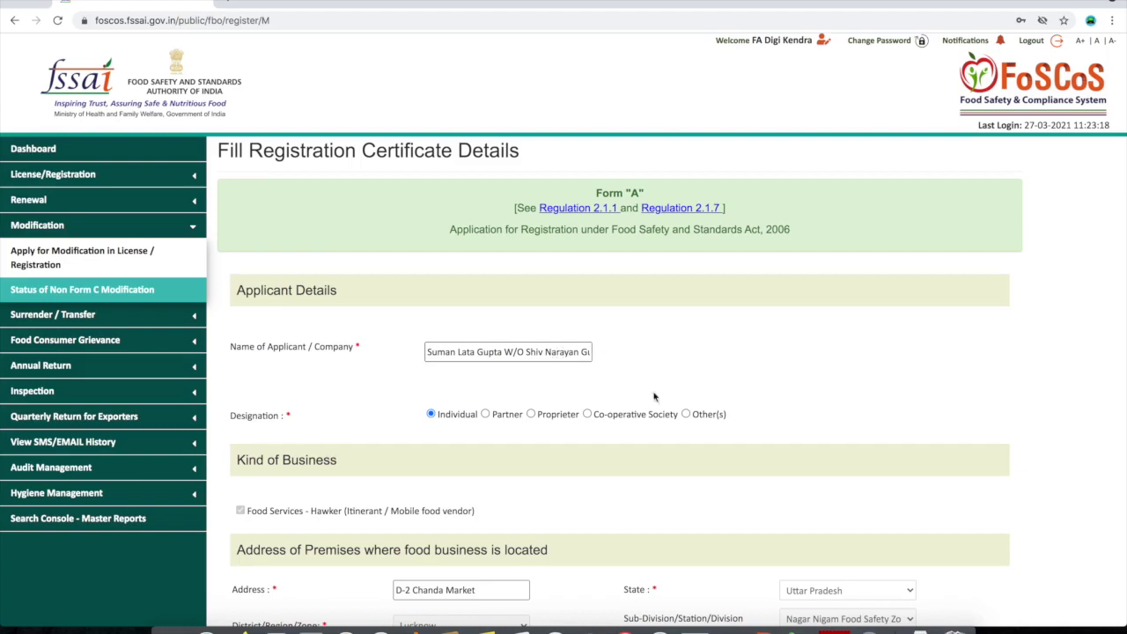
# Append ' / Swadisht Chaat' to the end of the Name of Applicant / Company field
pyautogui.click(558, 355)
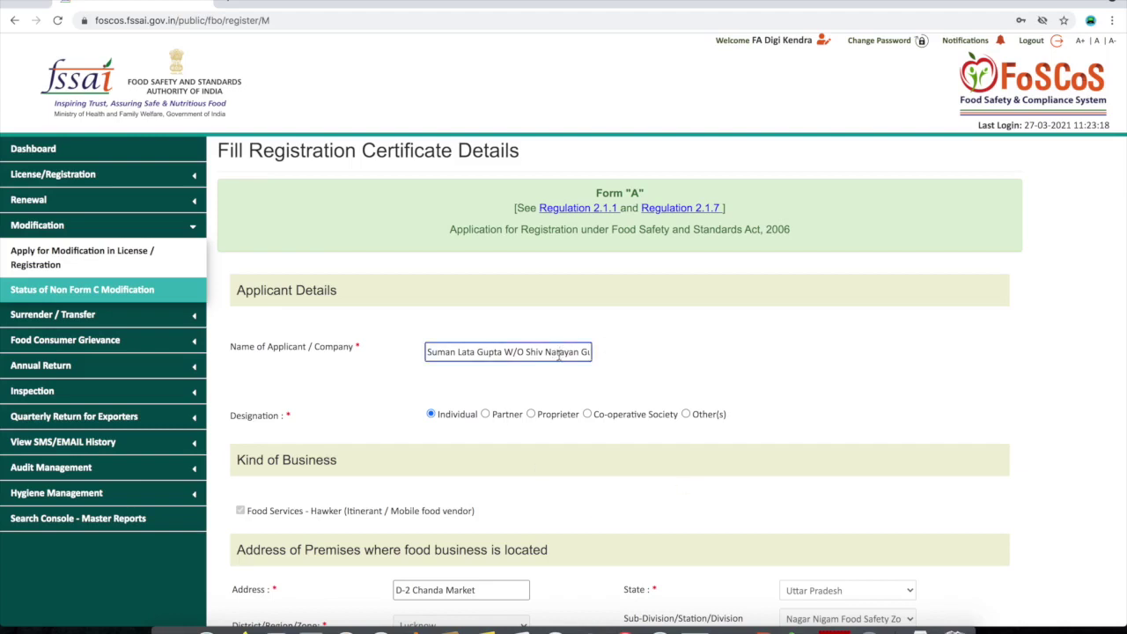
pyautogui.moveTo(228, 347); pyautogui.dragTo(353, 345)
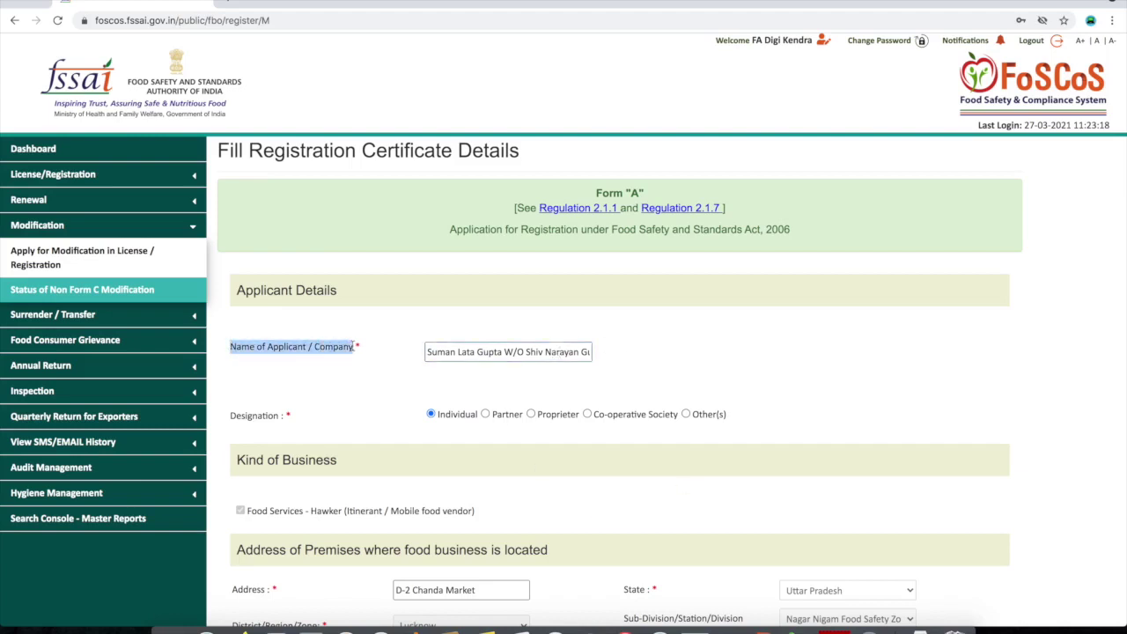
pyautogui.click(478, 353)
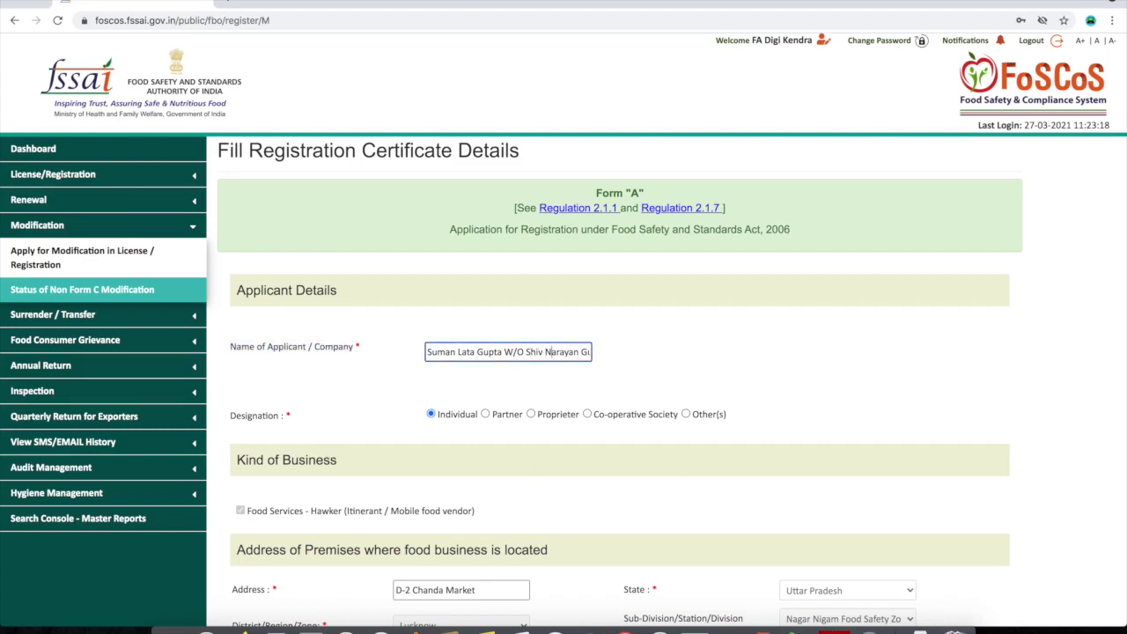
pyautogui.press('End')
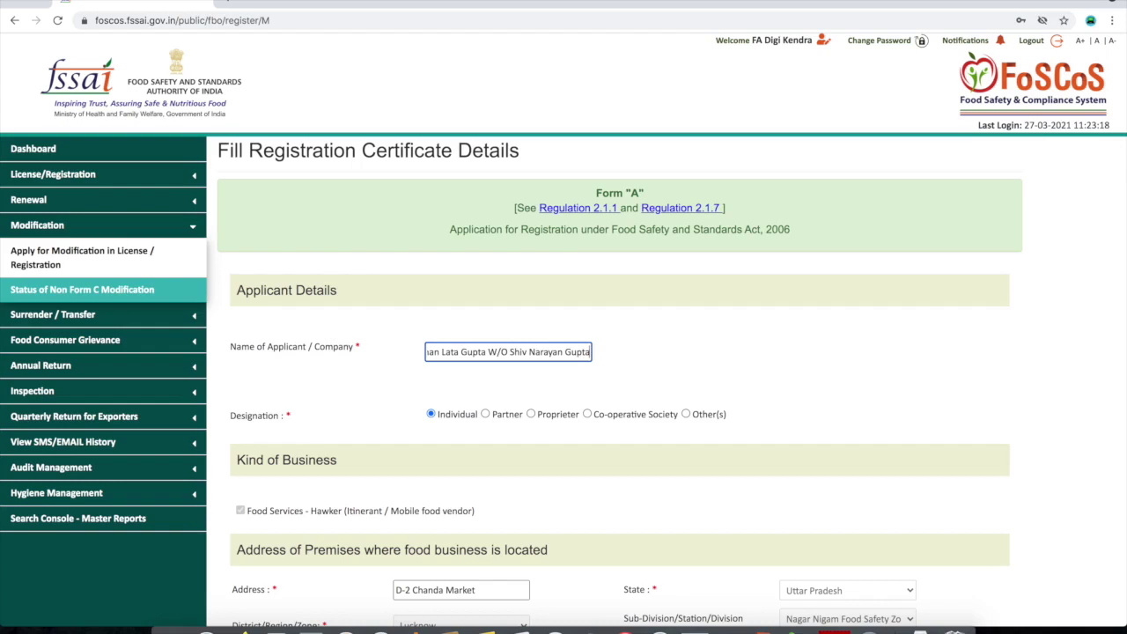
pyautogui.write('/')
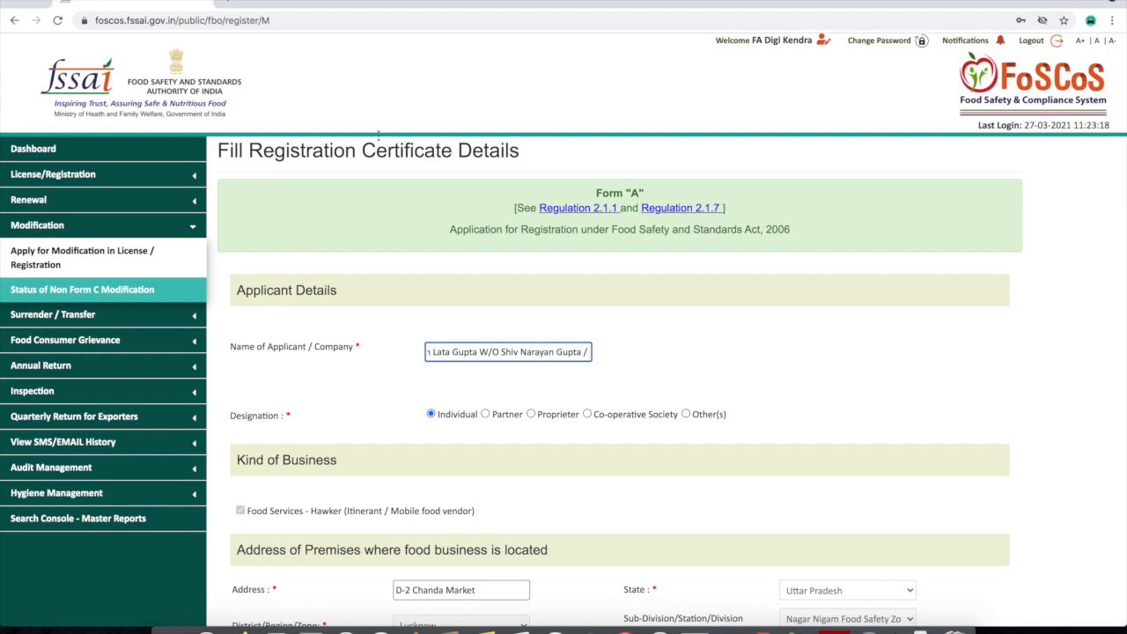
pyautogui.write('Swadisht Chaat')
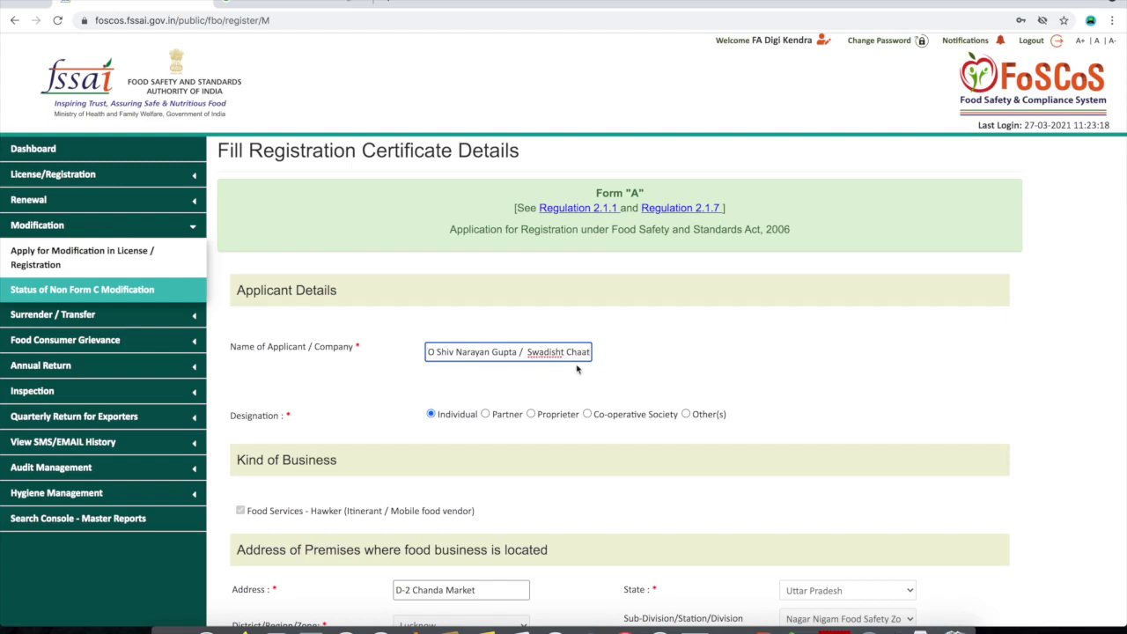
pyautogui.scroll(-3, 533, 397)
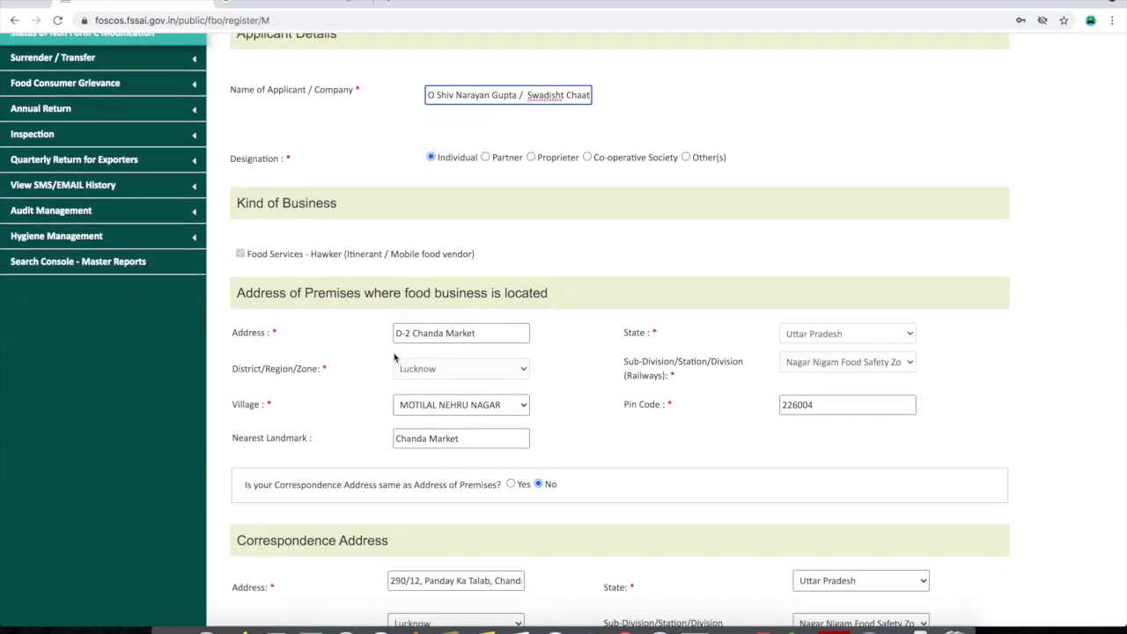
pyautogui.scroll(-1, 405, 362)
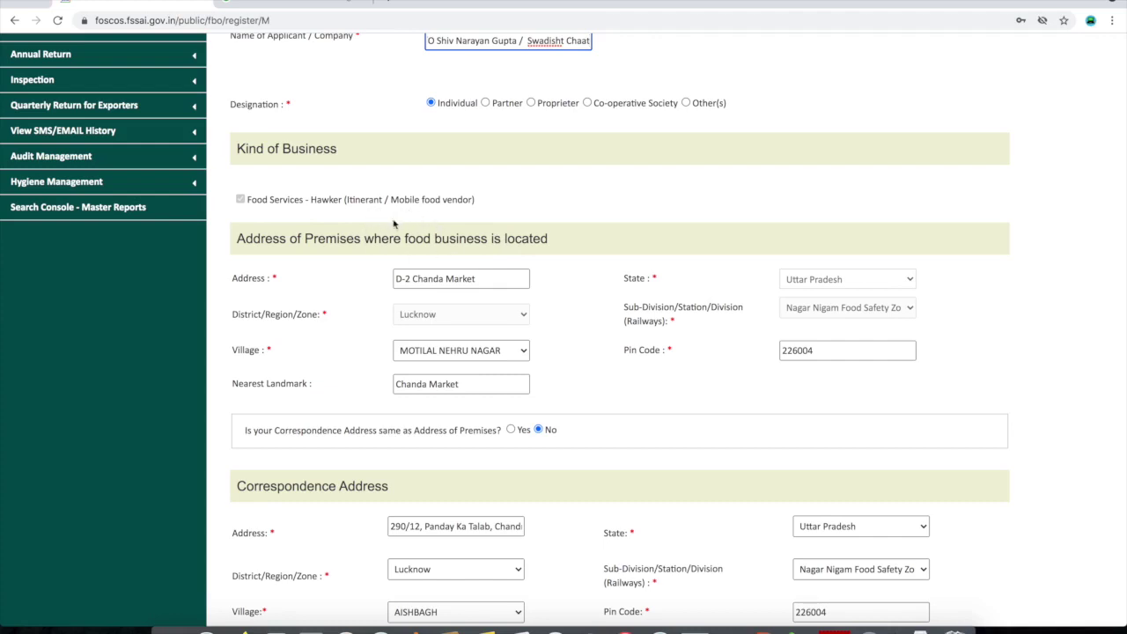
pyautogui.scroll(-1, 397, 261)
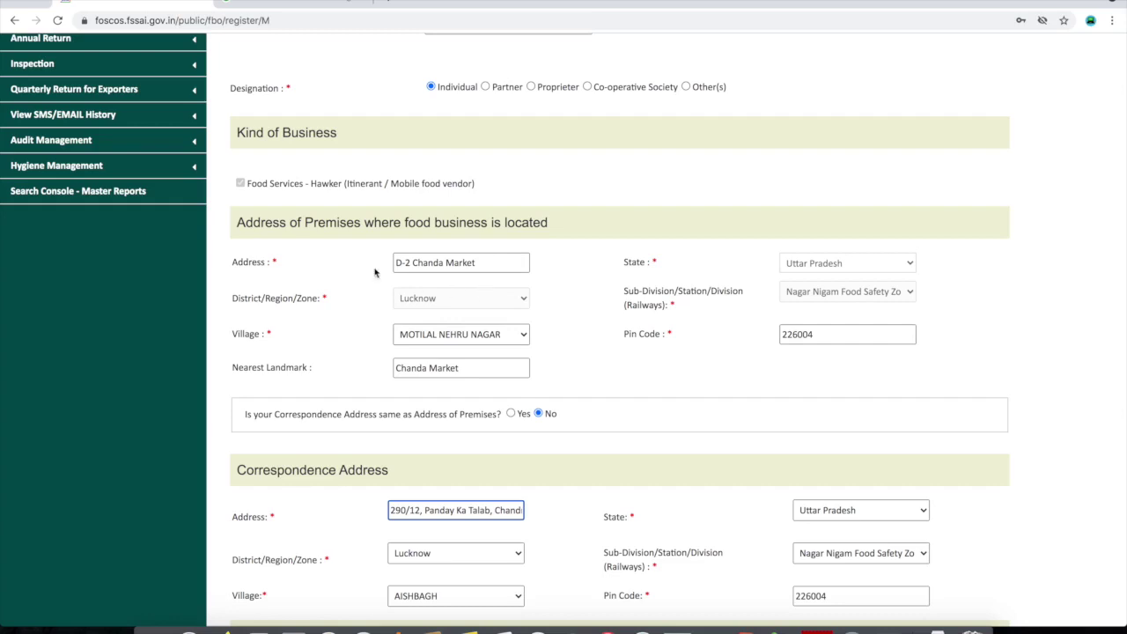
# Paste the rest of the premises address and insert a dash before the PIN code
pyautogui.click(478, 267)
pyautogui.write(', Bulaki Adda, Lucknow, Uttar Pradesh')
pyautogui.hscroll(-5, 458, 267)
pyautogui.hscroll(5, 447, 264)
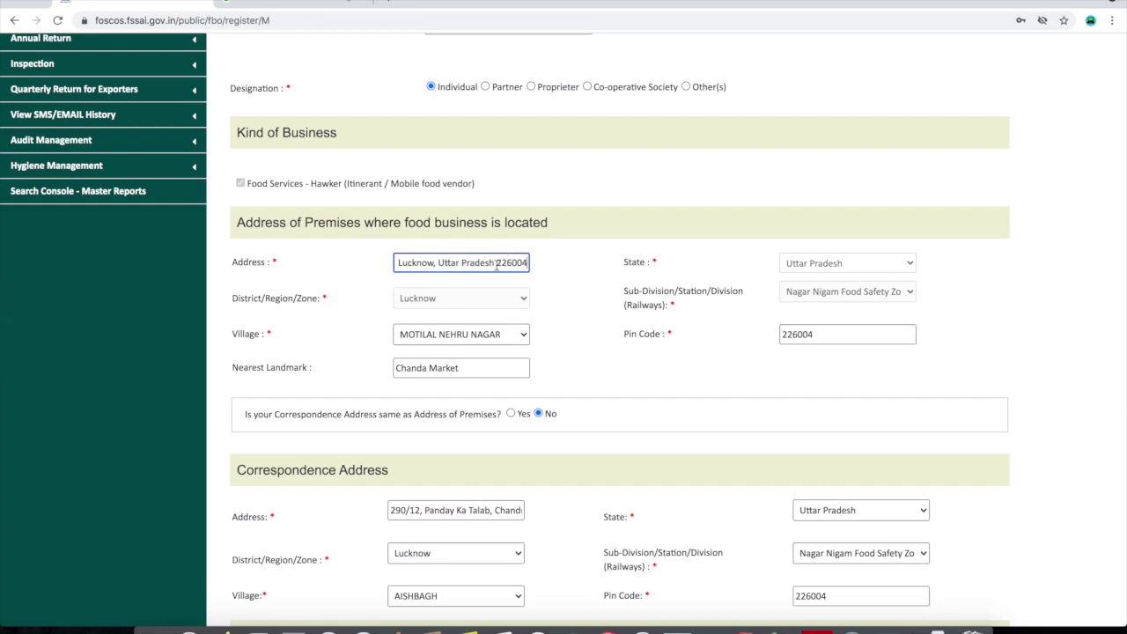
pyautogui.click(496, 264)
pyautogui.write('-')
pyautogui.scroll(-3, 484, 300)
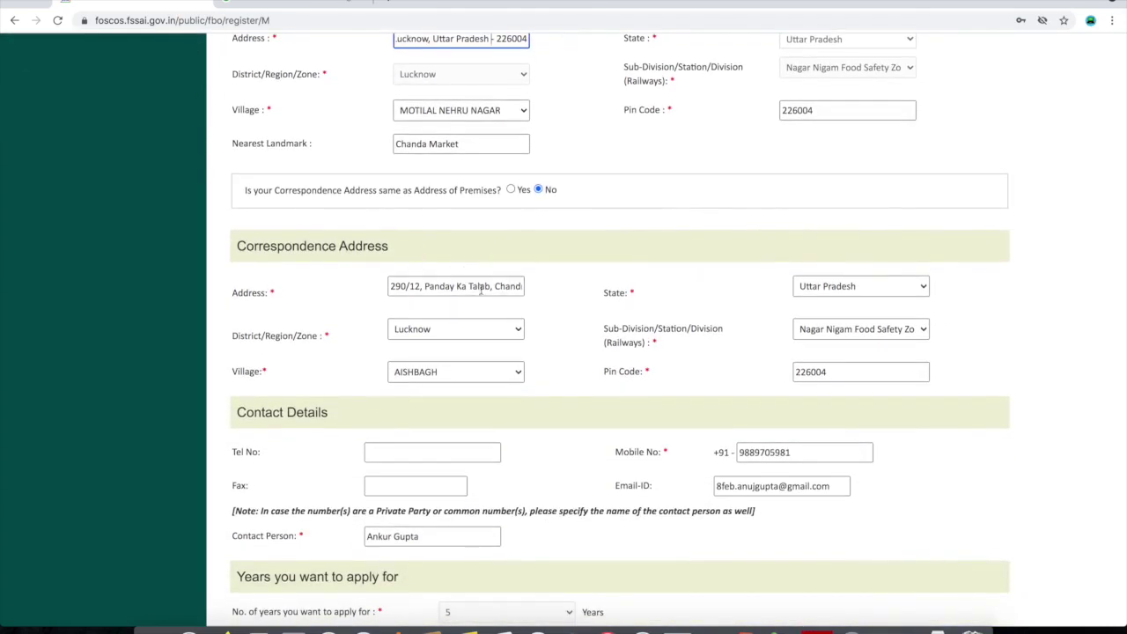
# Review the end of the prefilled correspondence address
pyautogui.click(480, 289)
pyautogui.press('End')
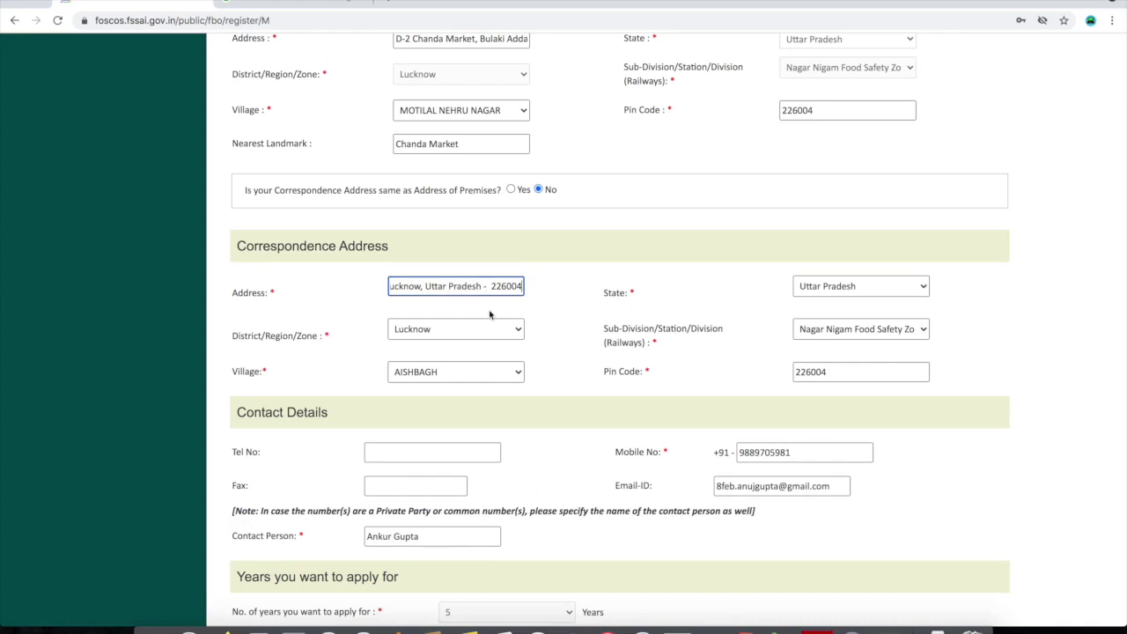
pyautogui.click(543, 353)
pyautogui.scroll(-3, 542, 353)
pyautogui.scroll(-1, 542, 353)
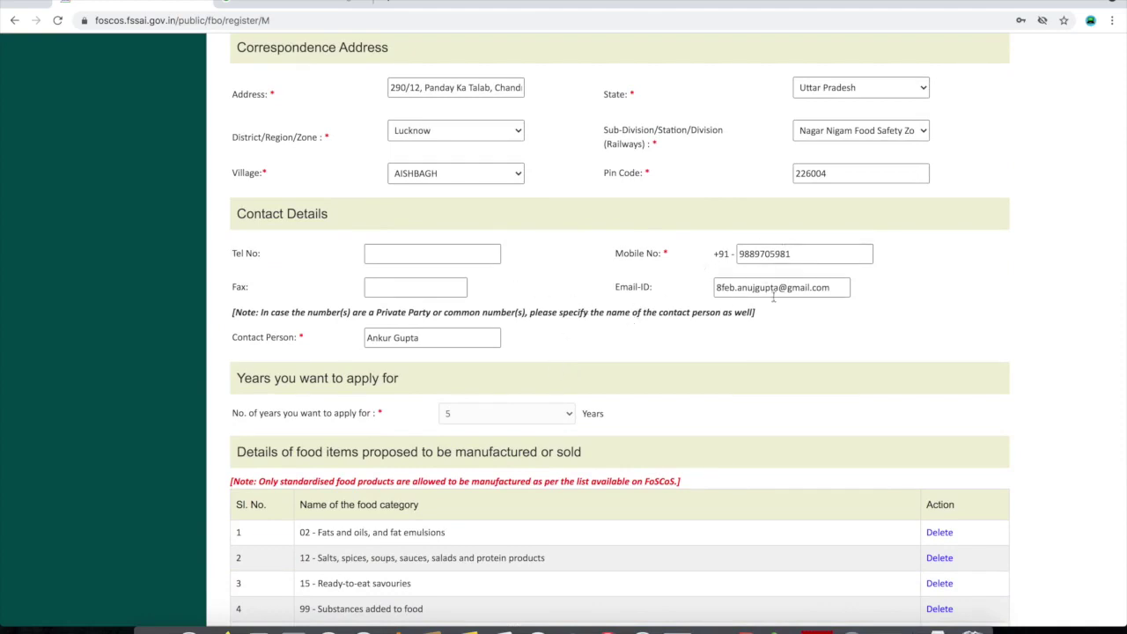
pyautogui.scroll(-1, 506, 348)
pyautogui.scroll(5, 506, 349)
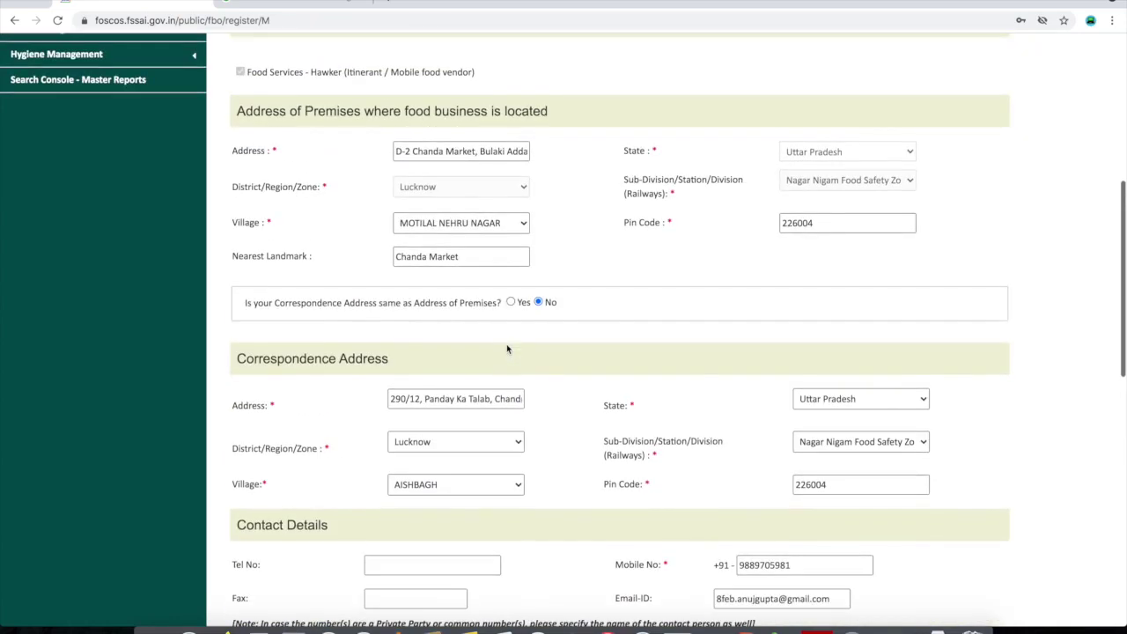
# Add the missing 't' and remove the extra space so the applicant name ends correctly in 'Swadisht Chaat'
pyautogui.scroll(2, 534, 402)
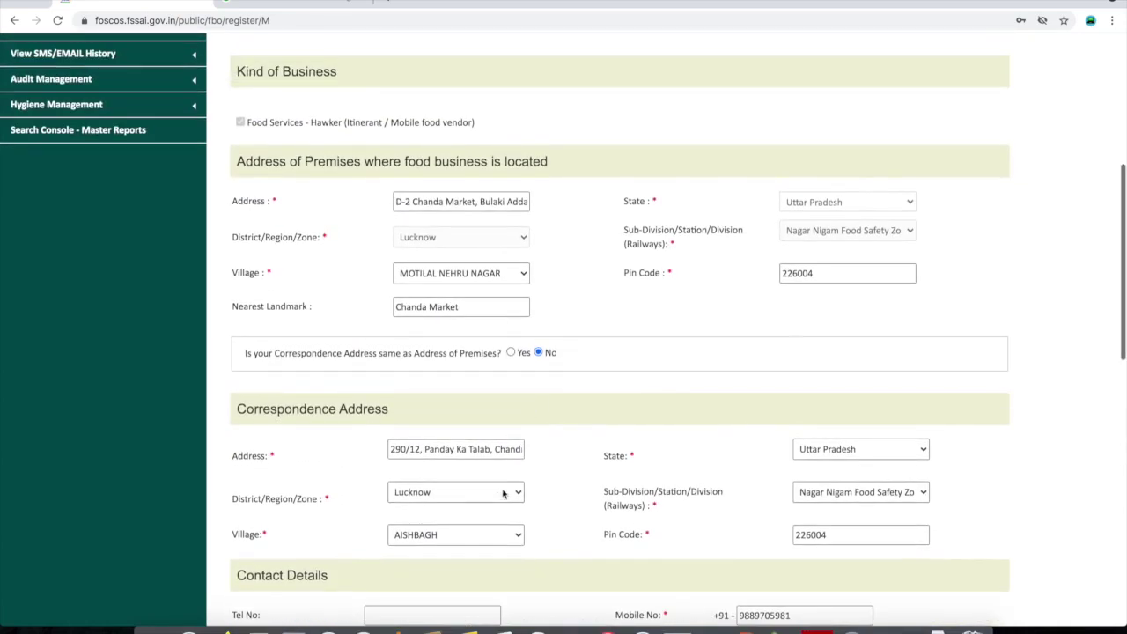
pyautogui.scroll(2, 562, 397)
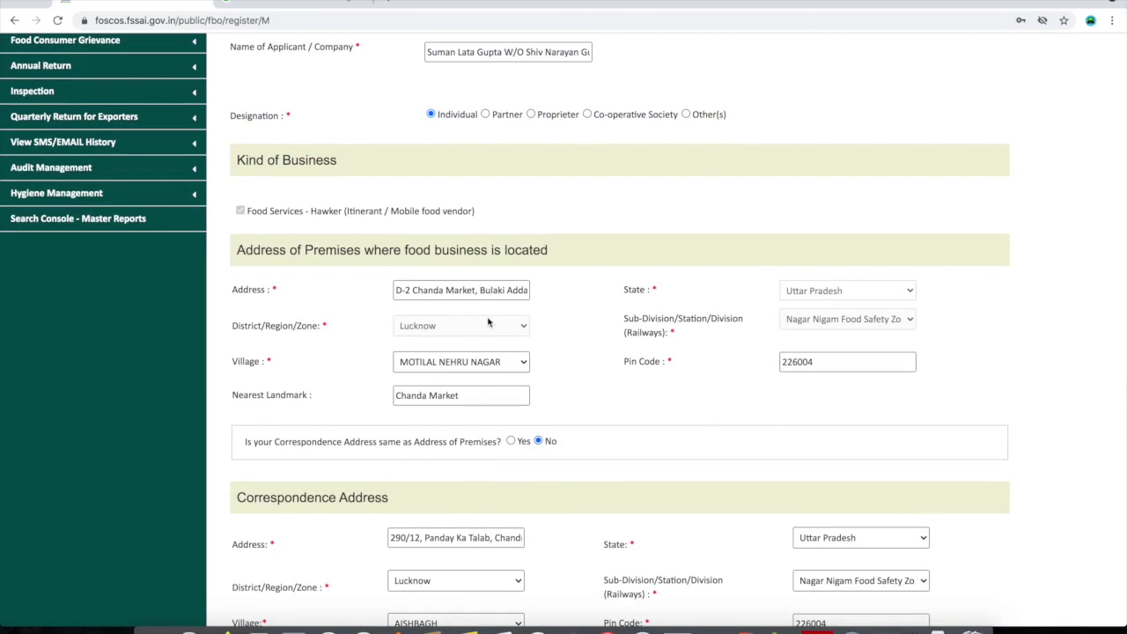
pyautogui.scroll(1, 494, 322)
pyautogui.click(560, 182)
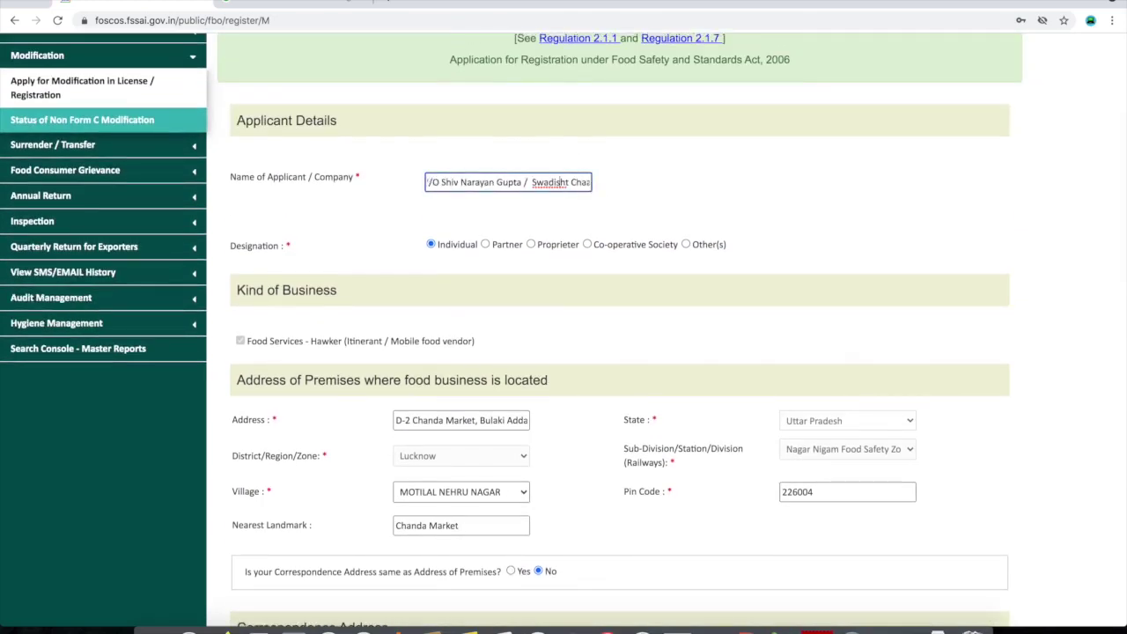
pyautogui.write('t')
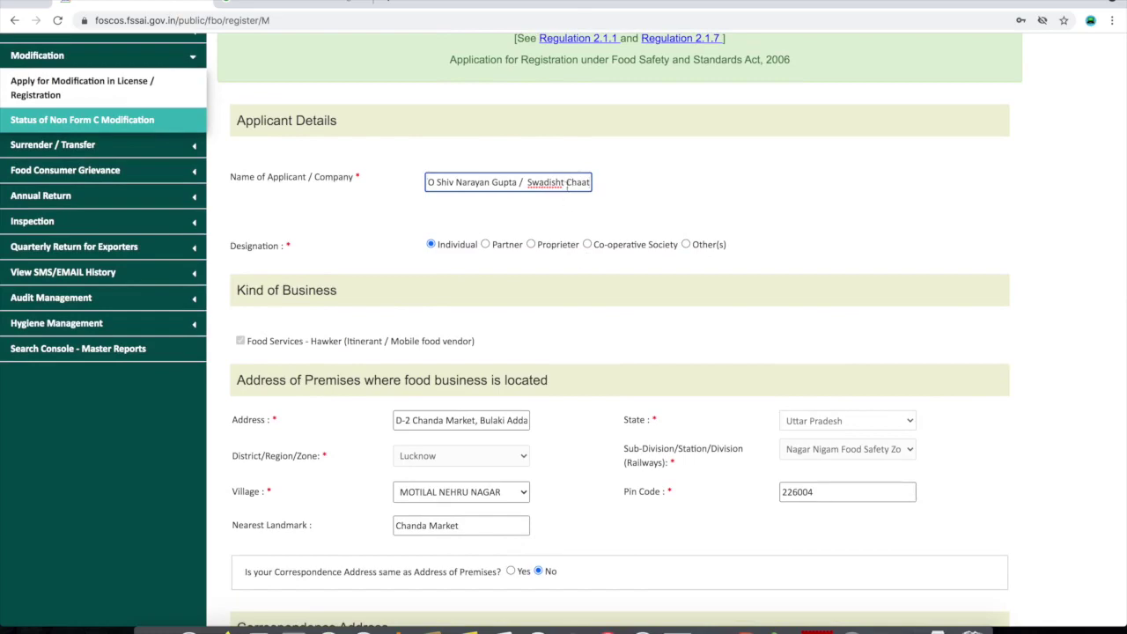
pyautogui.press('BackSpace')
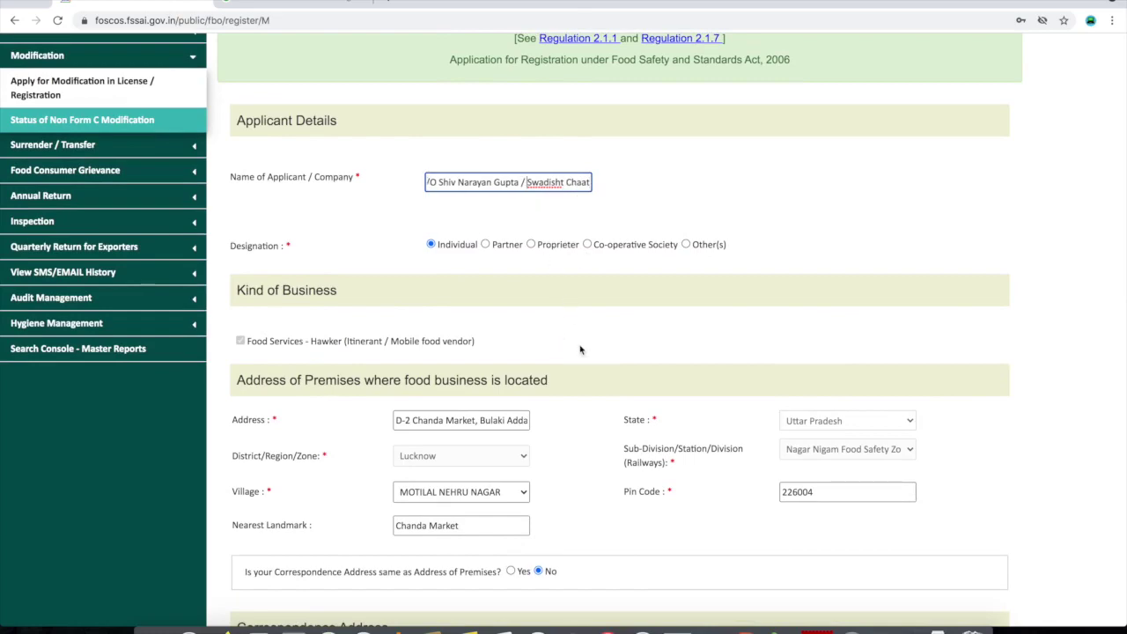
pyautogui.scroll(-8, 579, 349)
pyautogui.scroll(-2, 579, 349)
# Add 05 - Confectionery to the food items table as the sixth category
pyautogui.scroll(3, 445, 308)
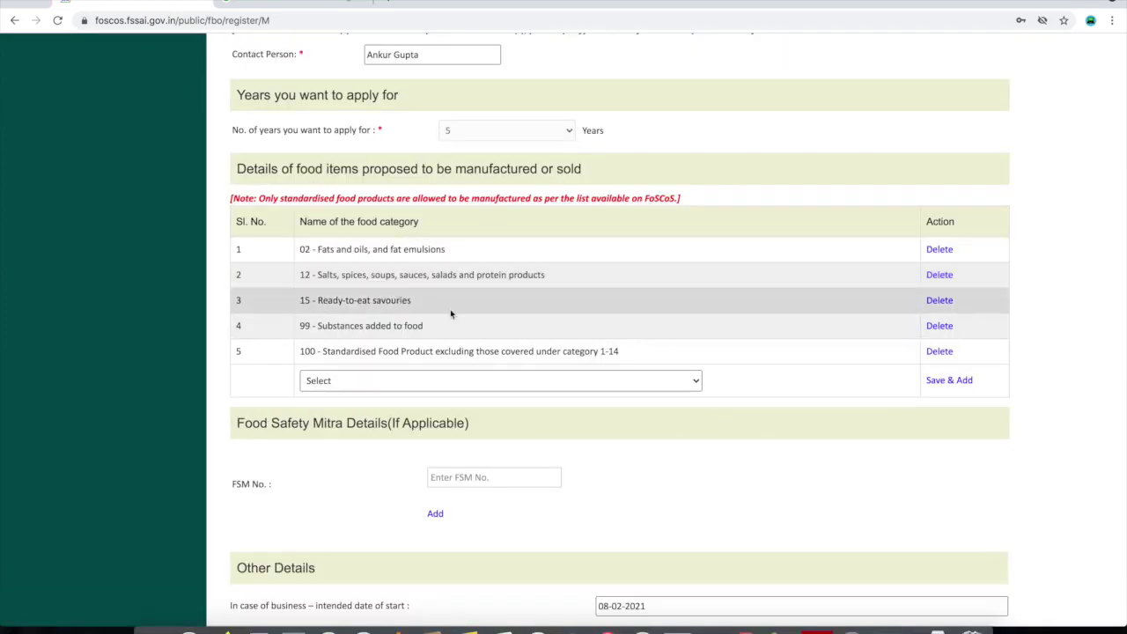
pyautogui.click(506, 380)
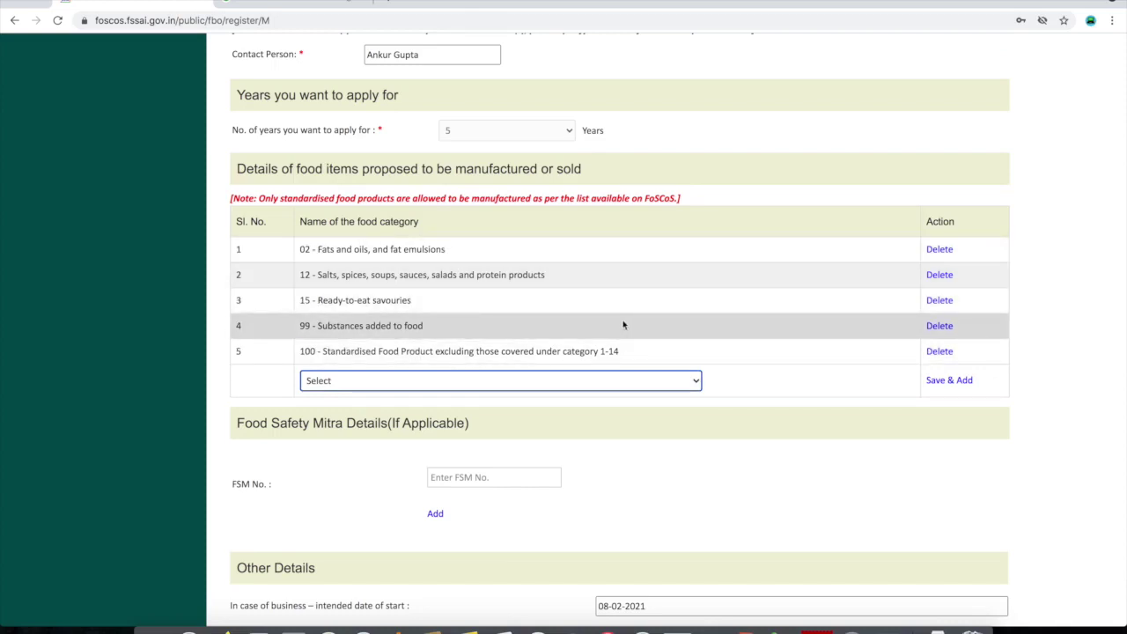
pyautogui.click(377, 382)
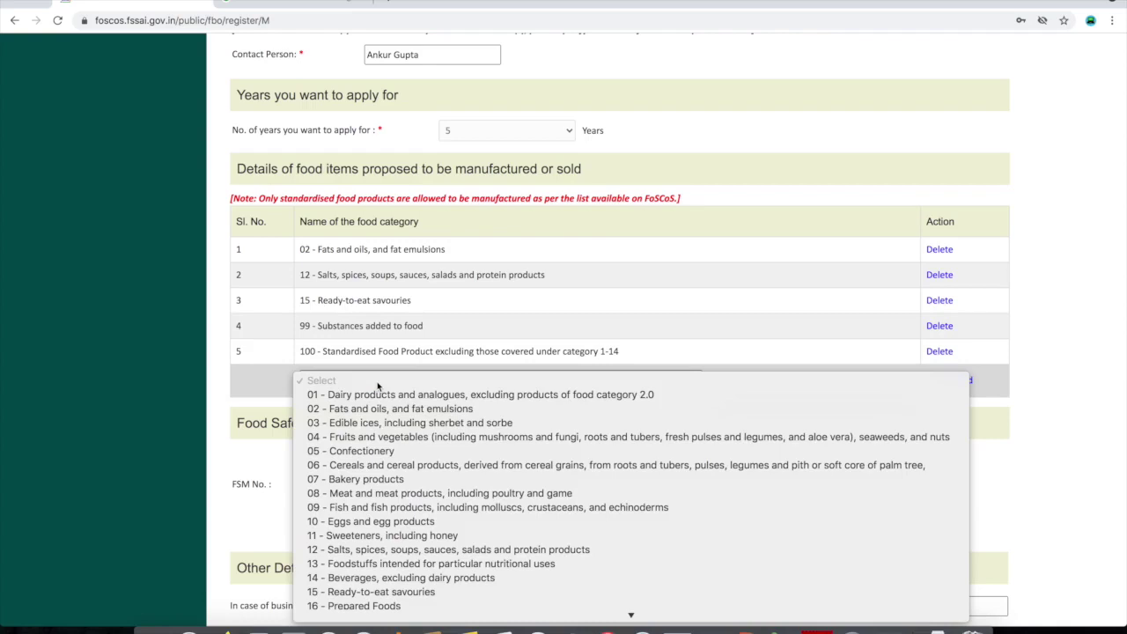
pyautogui.click(370, 453)
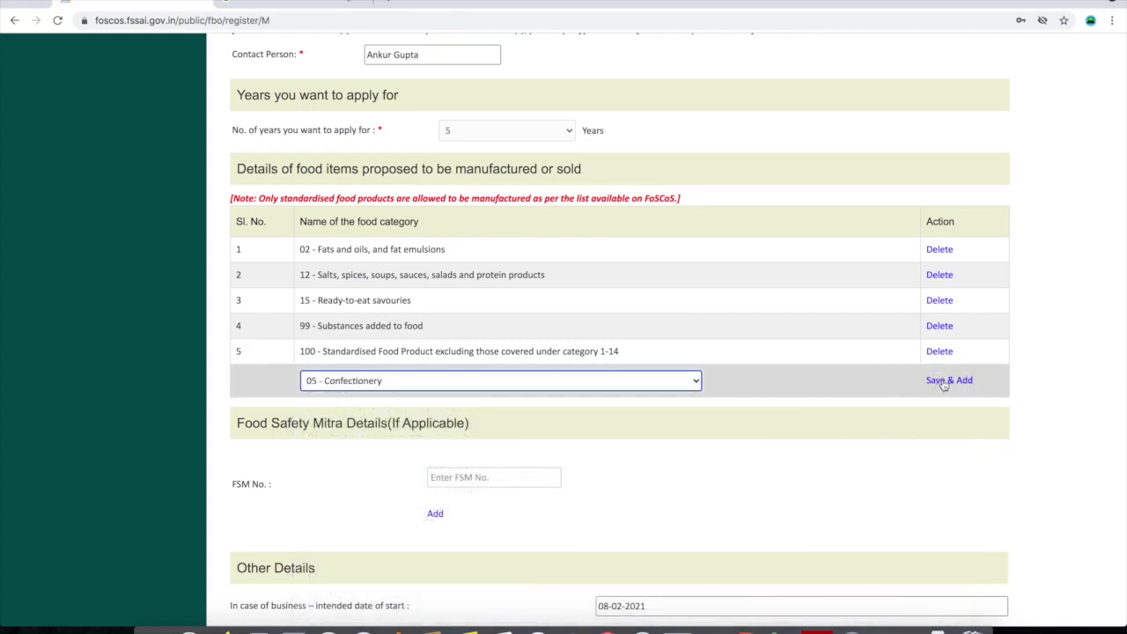
pyautogui.click(944, 381)
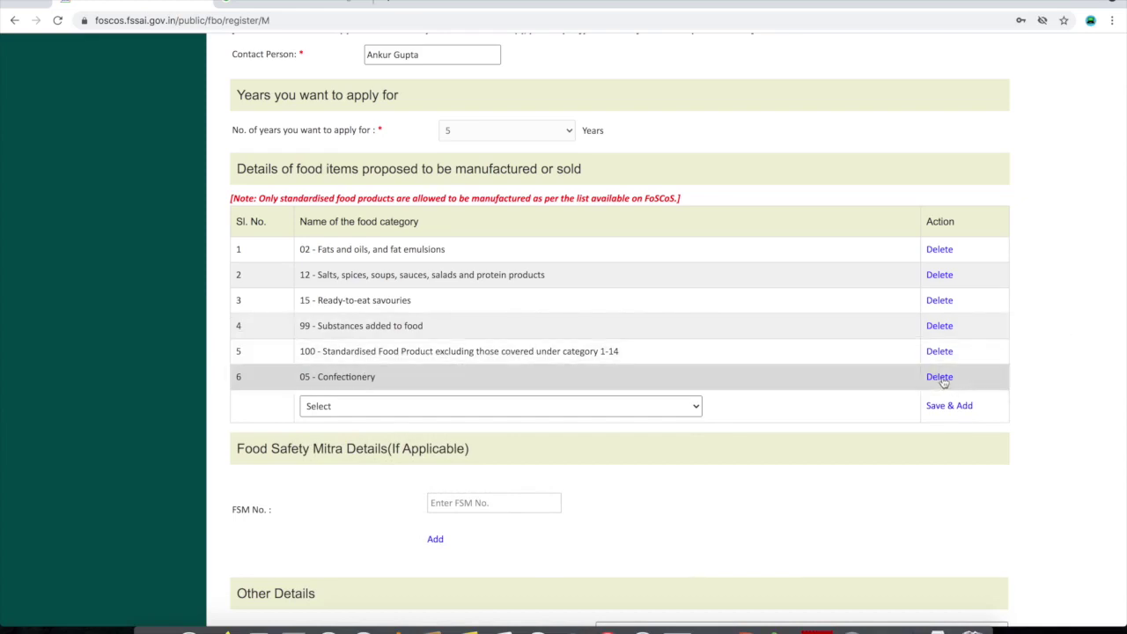
pyautogui.scroll(-3, 561, 521)
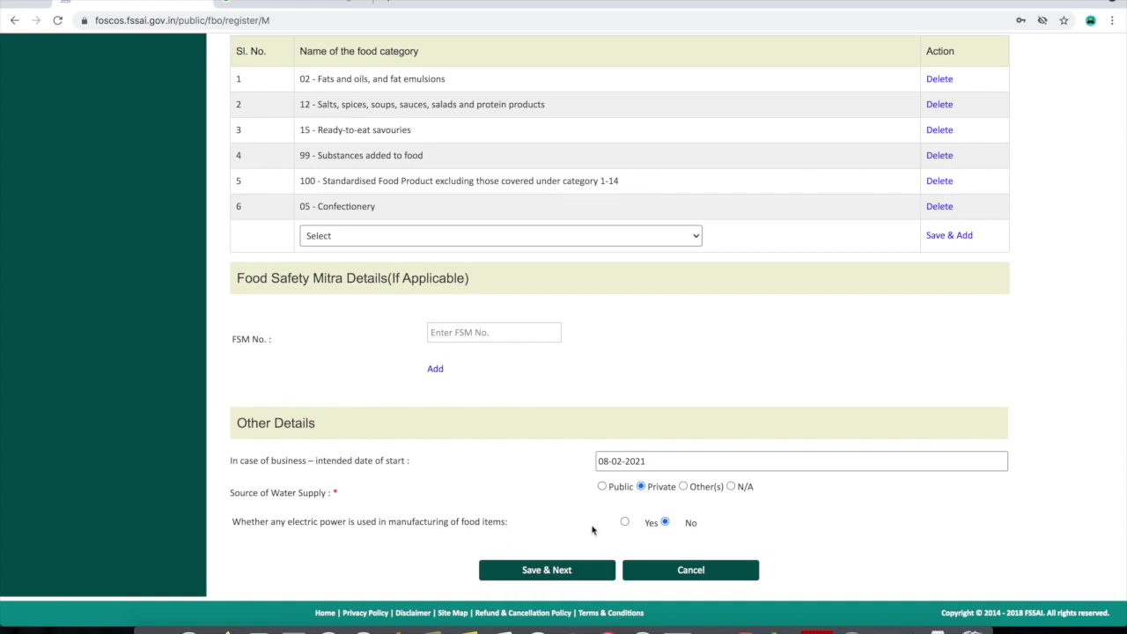
# Save the form, accept the declaration and select Online Payment through RazorPay for Rs. 100
pyautogui.click(552, 576)
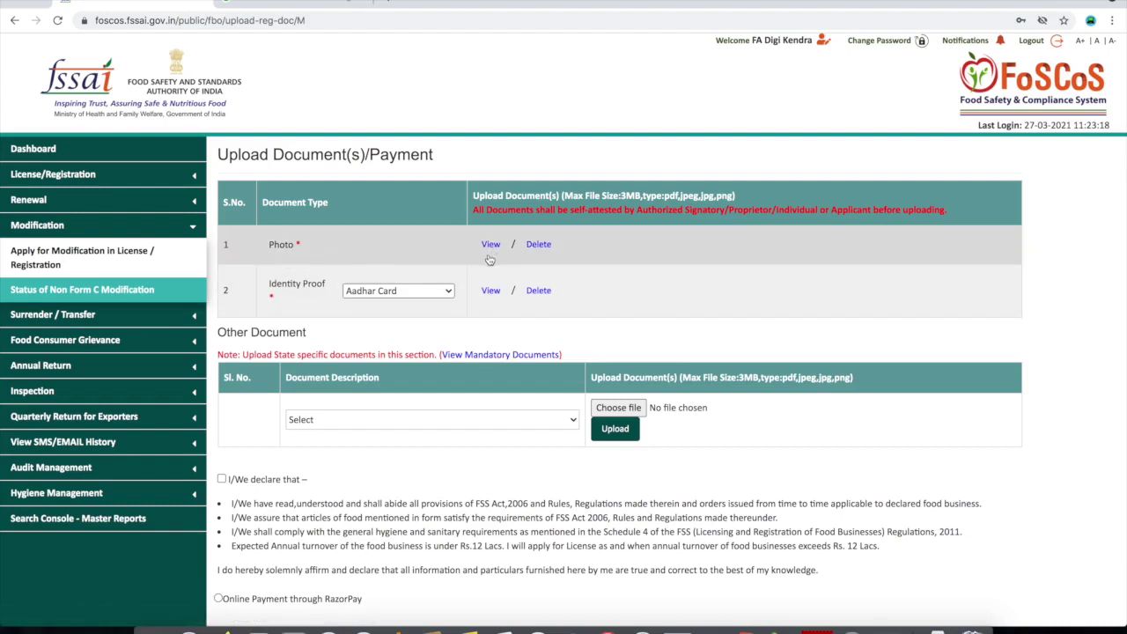
pyautogui.click(537, 249)
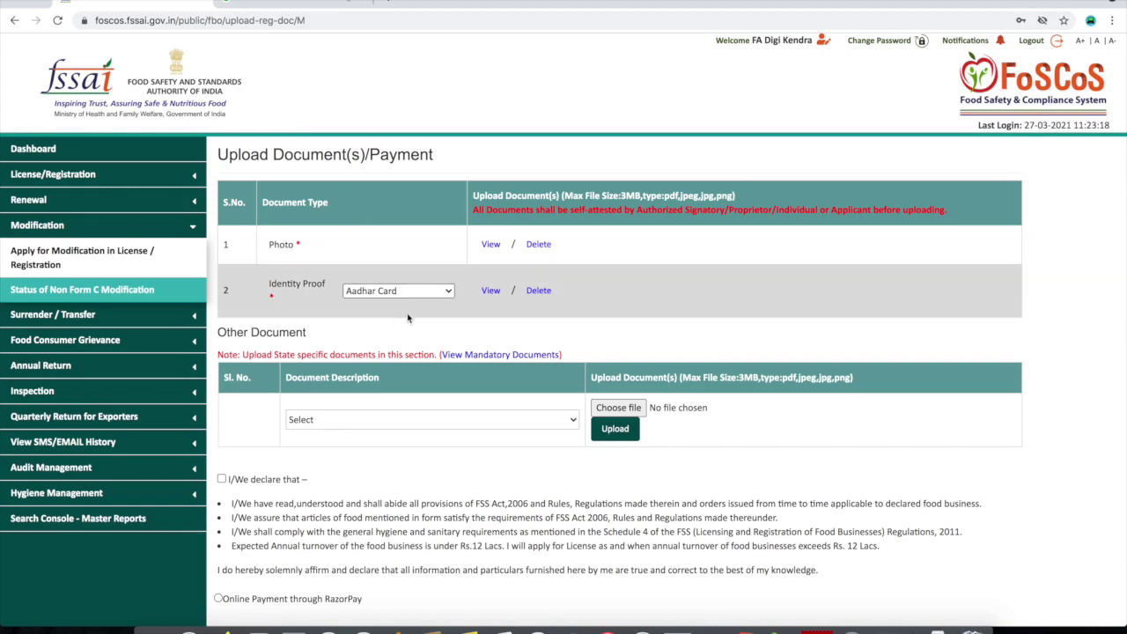
pyautogui.scroll(-3, 406, 314)
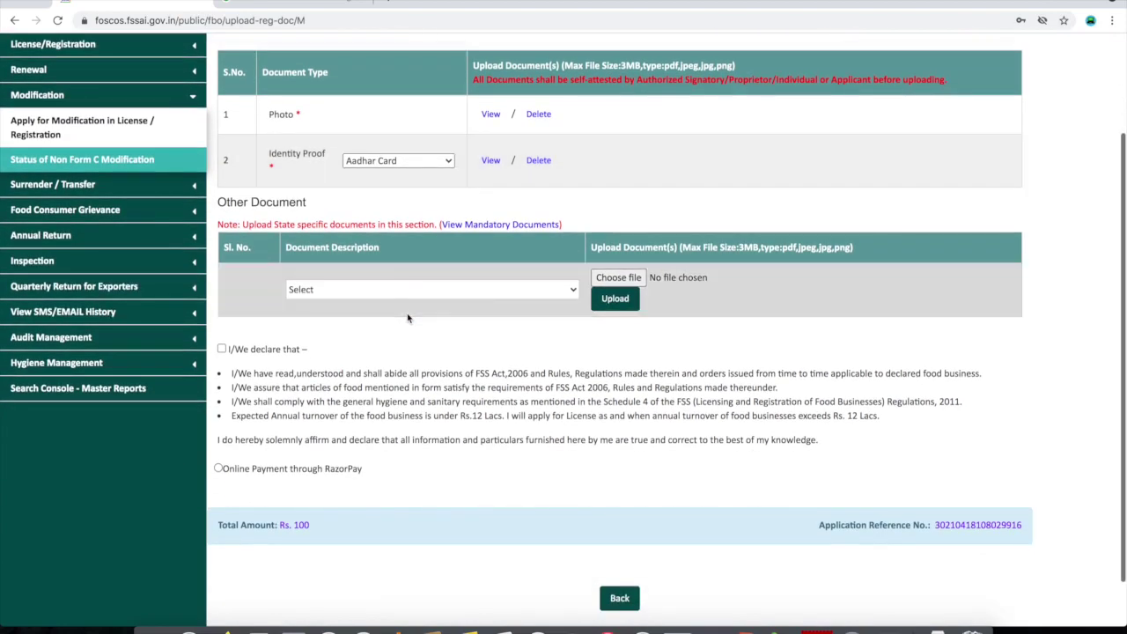
pyautogui.click(221, 348)
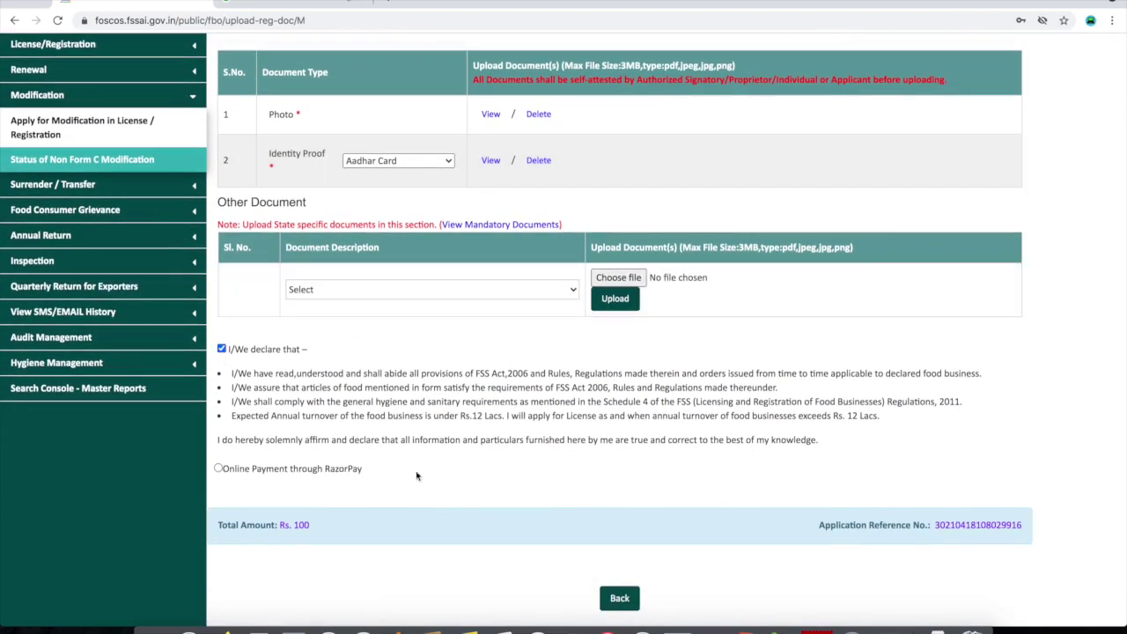
pyautogui.scroll(-1, 451, 464)
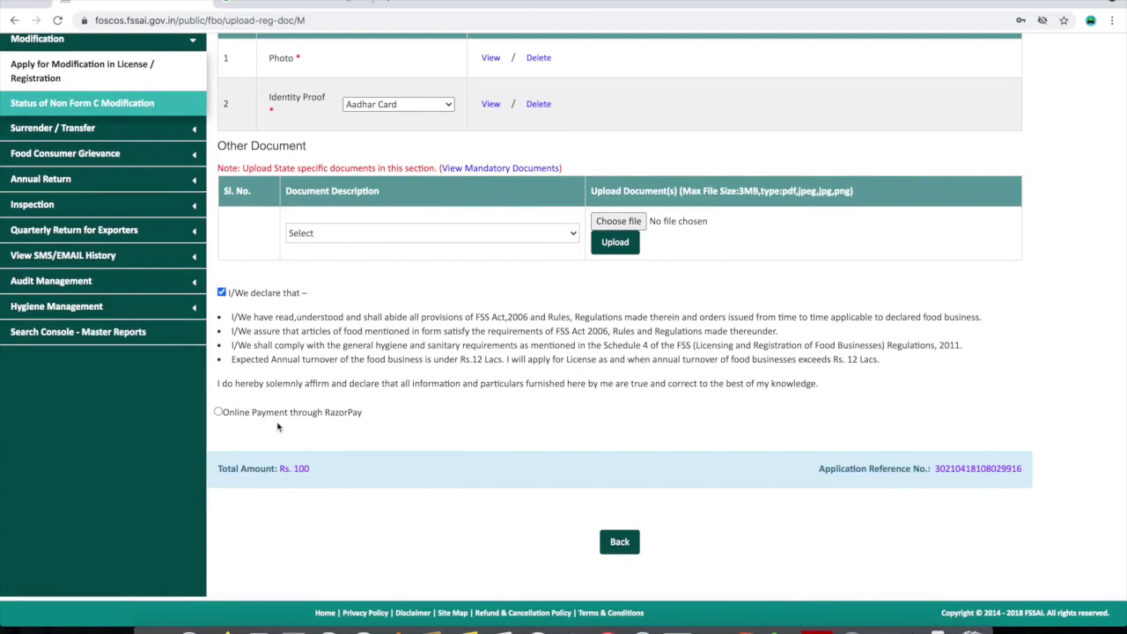
pyautogui.click(220, 411)
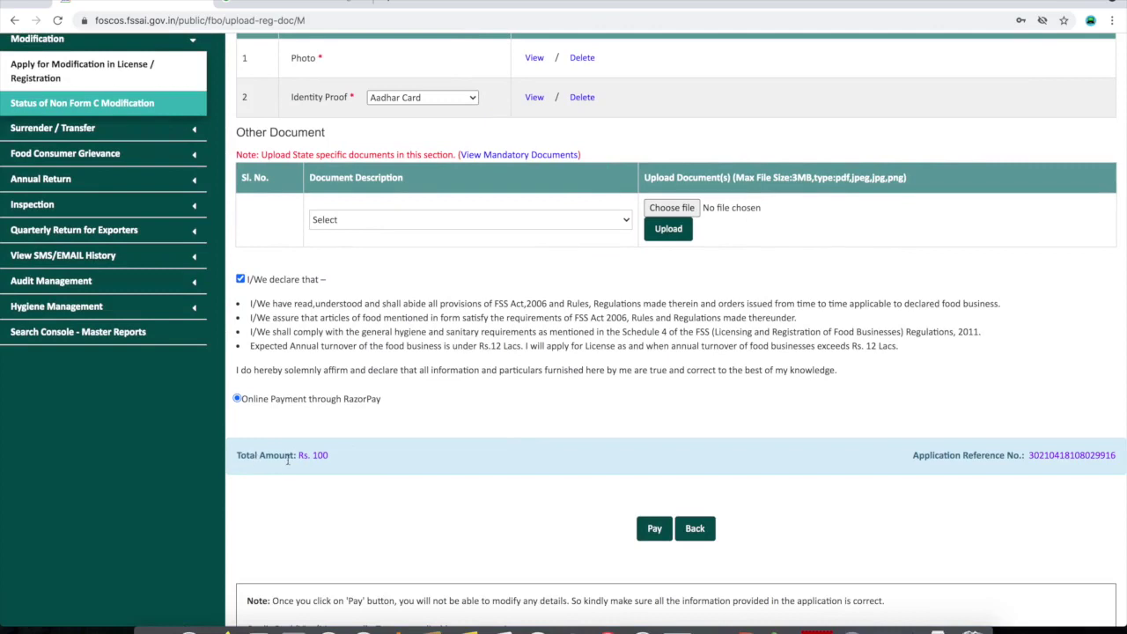
pyautogui.moveTo(343, 459); pyautogui.dragTo(237, 455)
pyautogui.click(346, 458)
# Pay the ₹100 fee by UPI in Razorpay with the payer's UPI id and confirm the Fees Breakup
pyautogui.click(657, 537)
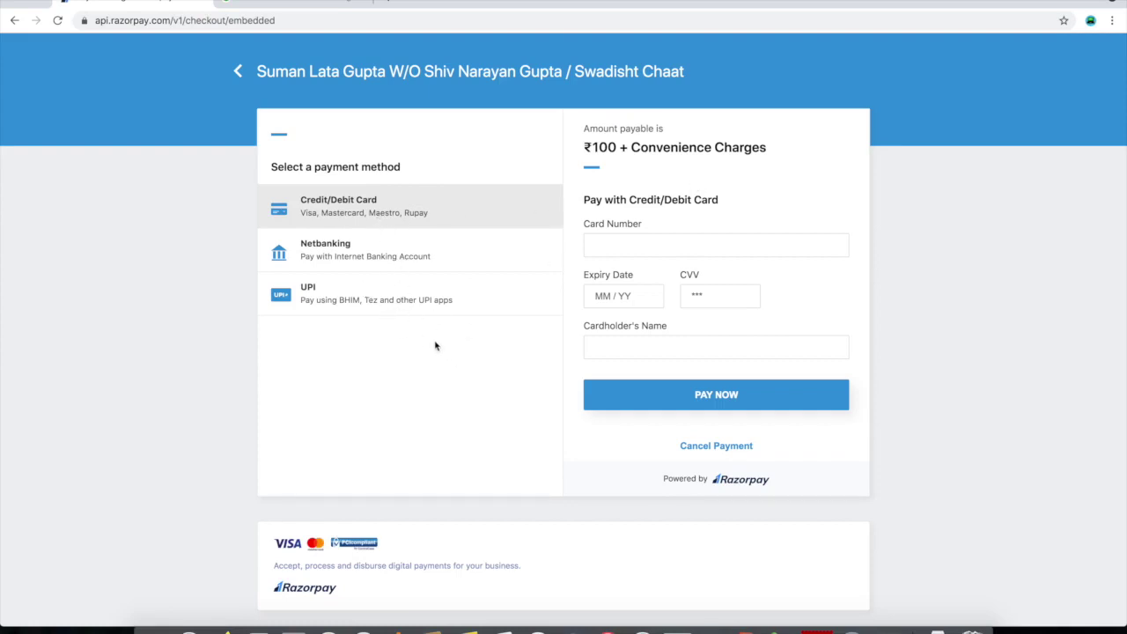
pyautogui.click(380, 300)
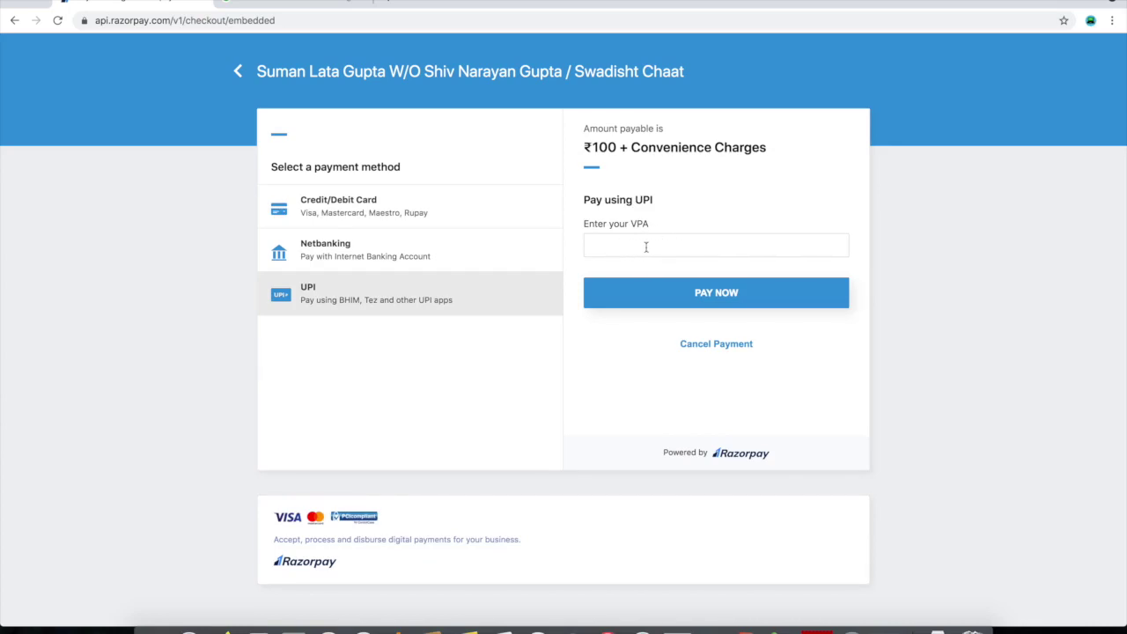
pyautogui.click(644, 250)
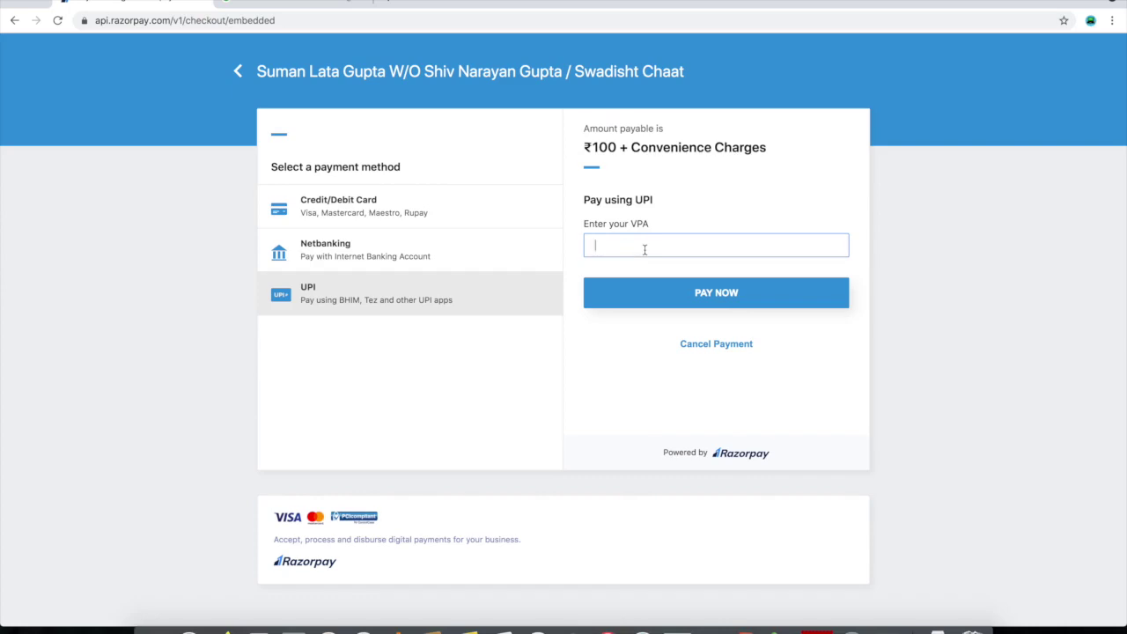
pyautogui.write('98')
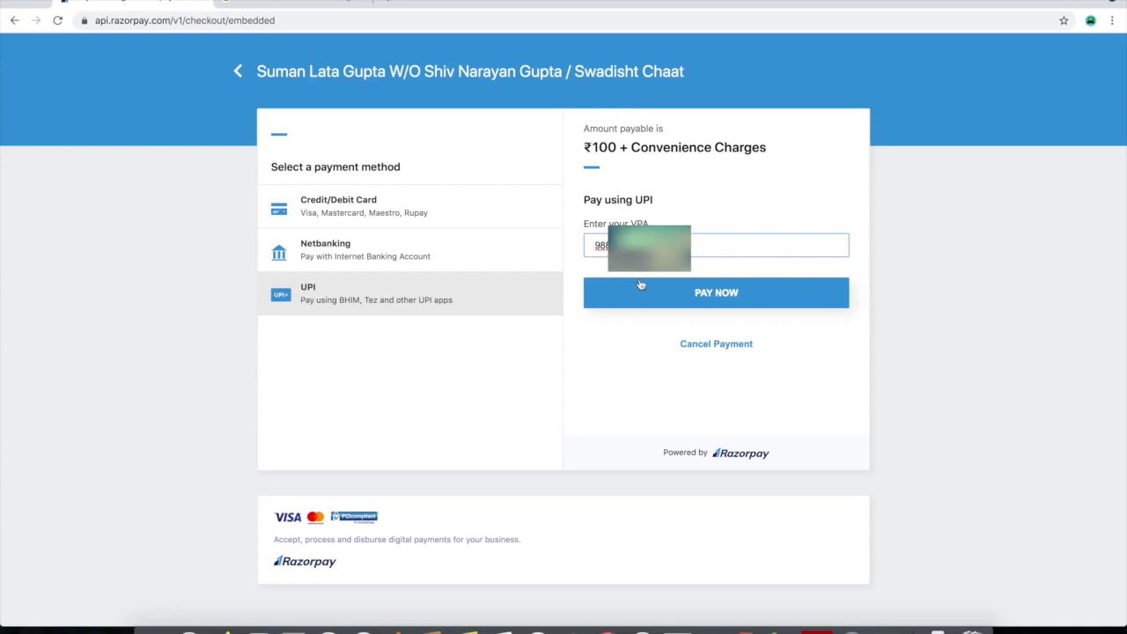
pyautogui.click(714, 299)
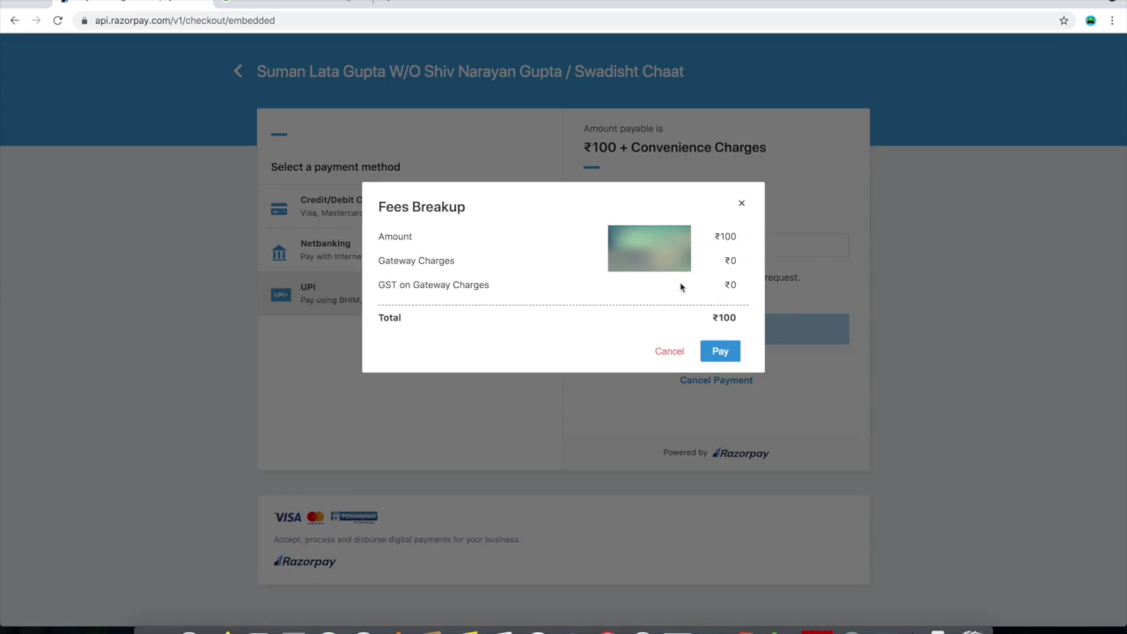
pyautogui.click(720, 351)
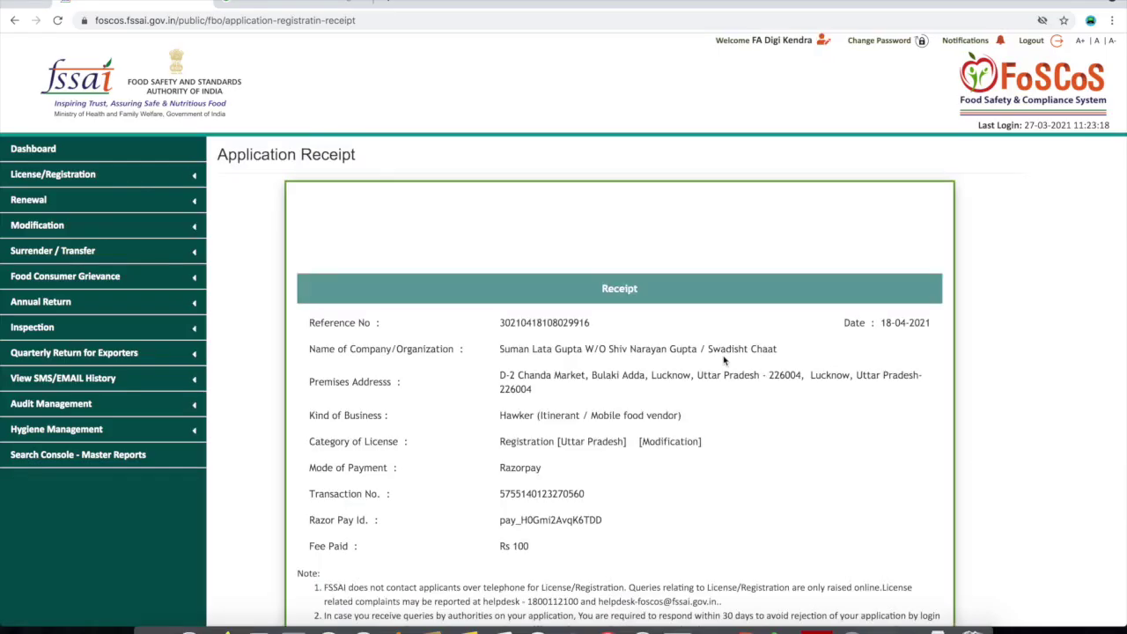
pyautogui.scroll(-2, 723, 359)
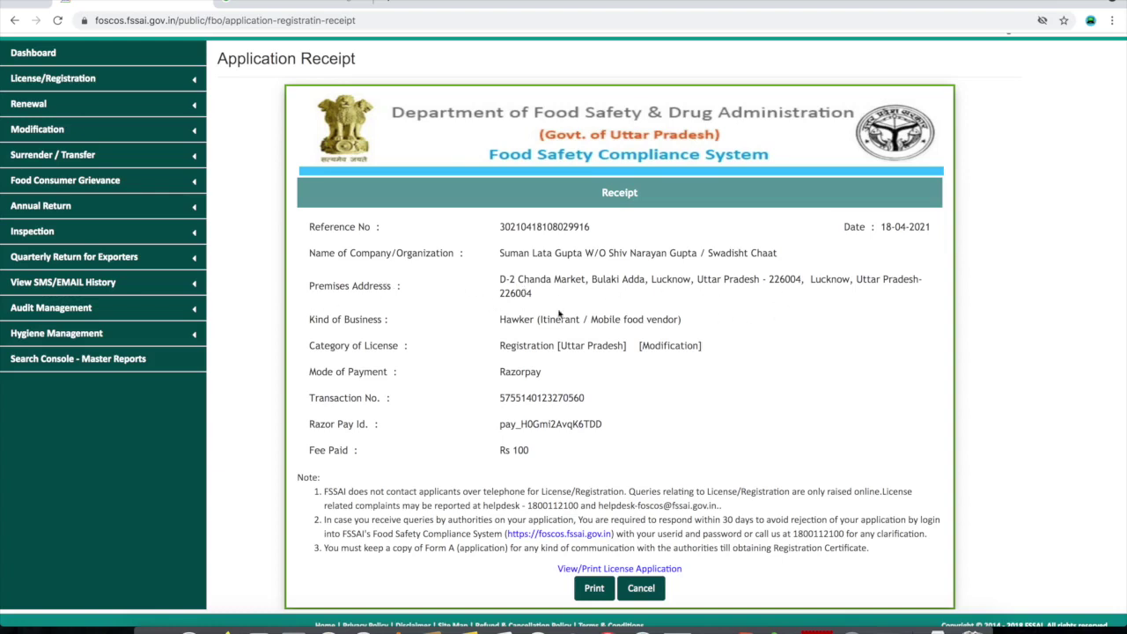
pyautogui.moveTo(499, 321); pyautogui.dragTo(687, 327)
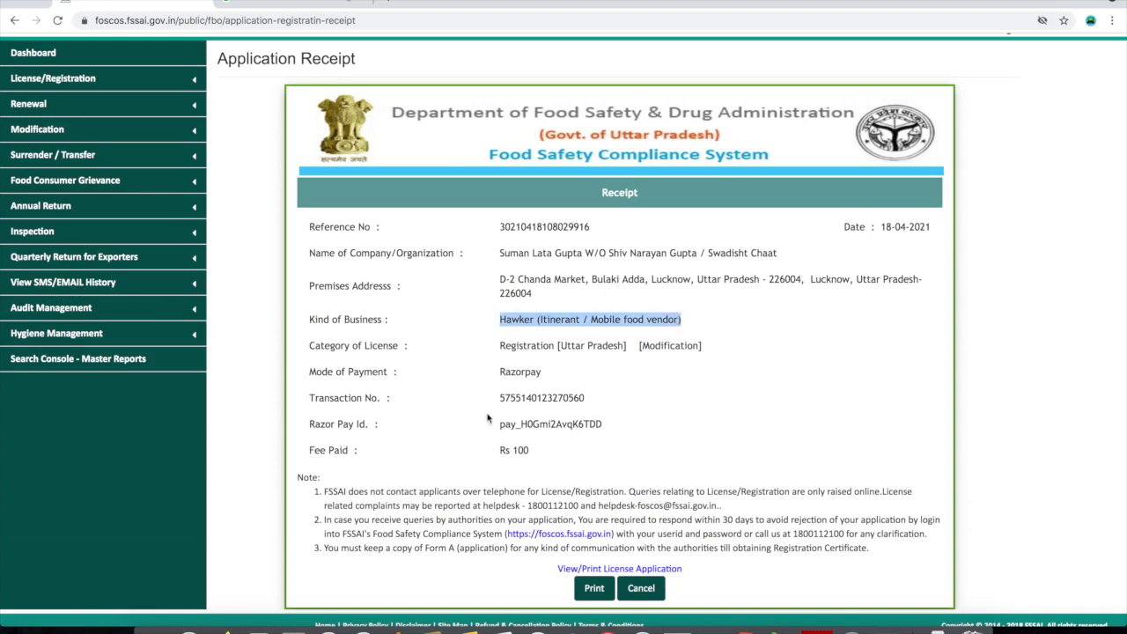
pyautogui.moveTo(639, 346); pyautogui.dragTo(723, 351)
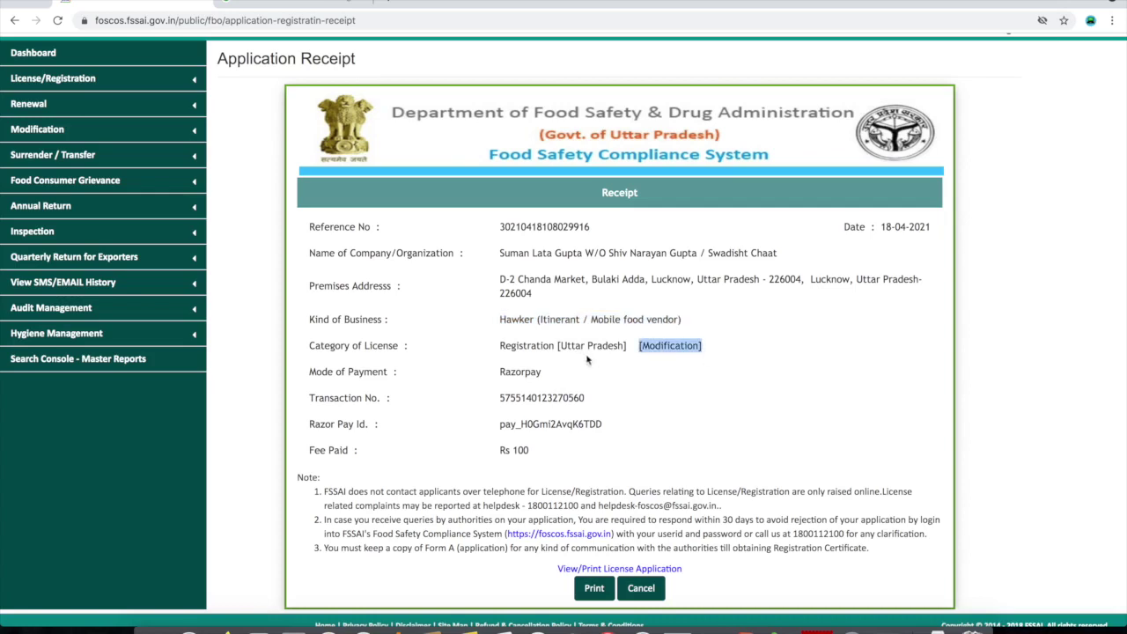
pyautogui.moveTo(636, 345); pyautogui.dragTo(702, 346)
pyautogui.click(559, 405)
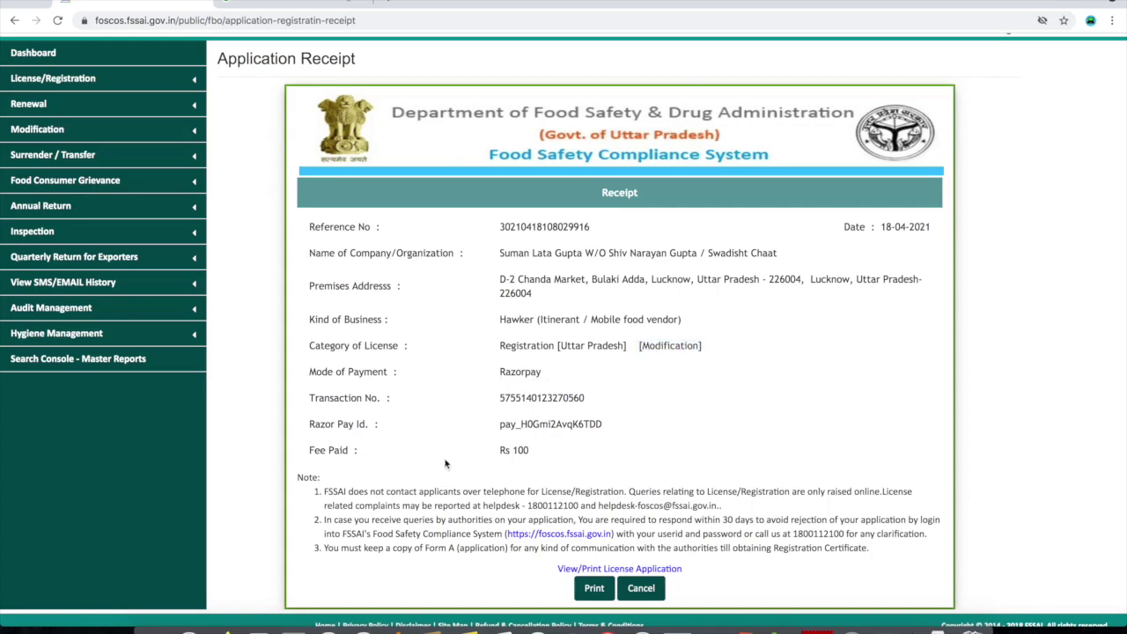
pyautogui.scroll(-1, 567, 462)
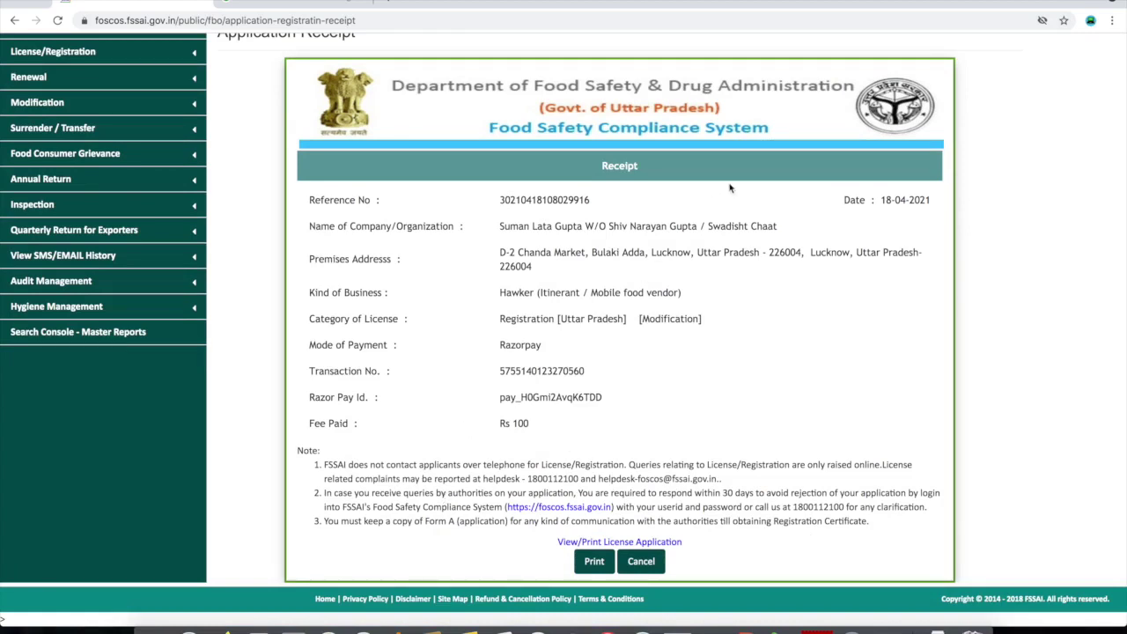
# Print the FoSCoS application receipt to Save as PDF and store it in the Documents folder
pyautogui.click(596, 565)
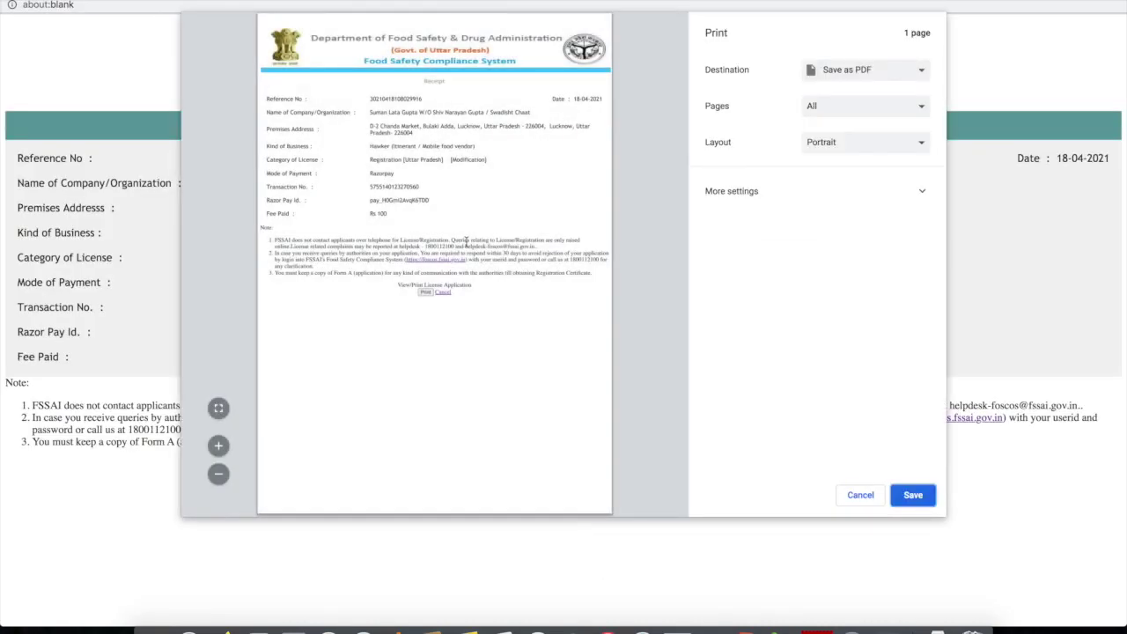
pyautogui.click(865, 76)
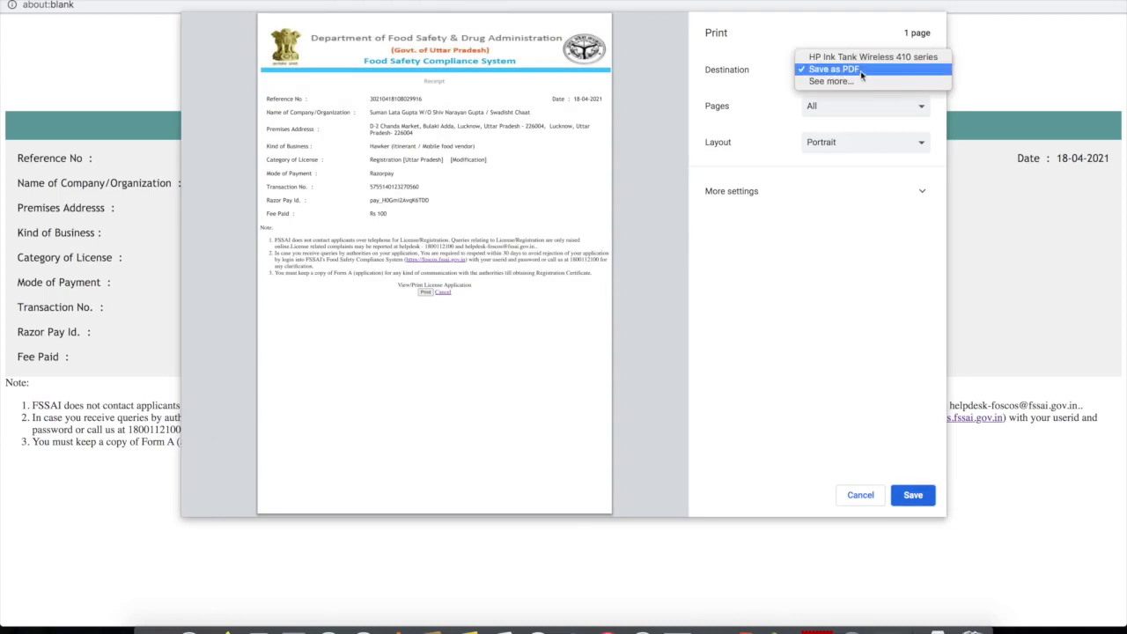
pyautogui.click(861, 73)
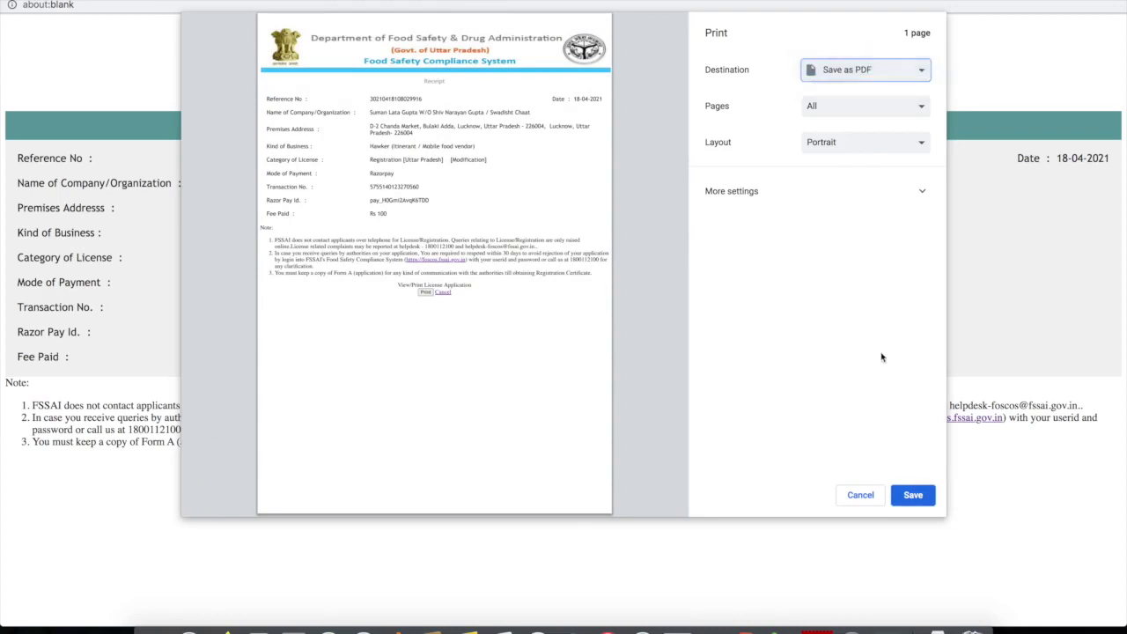
pyautogui.click(913, 495)
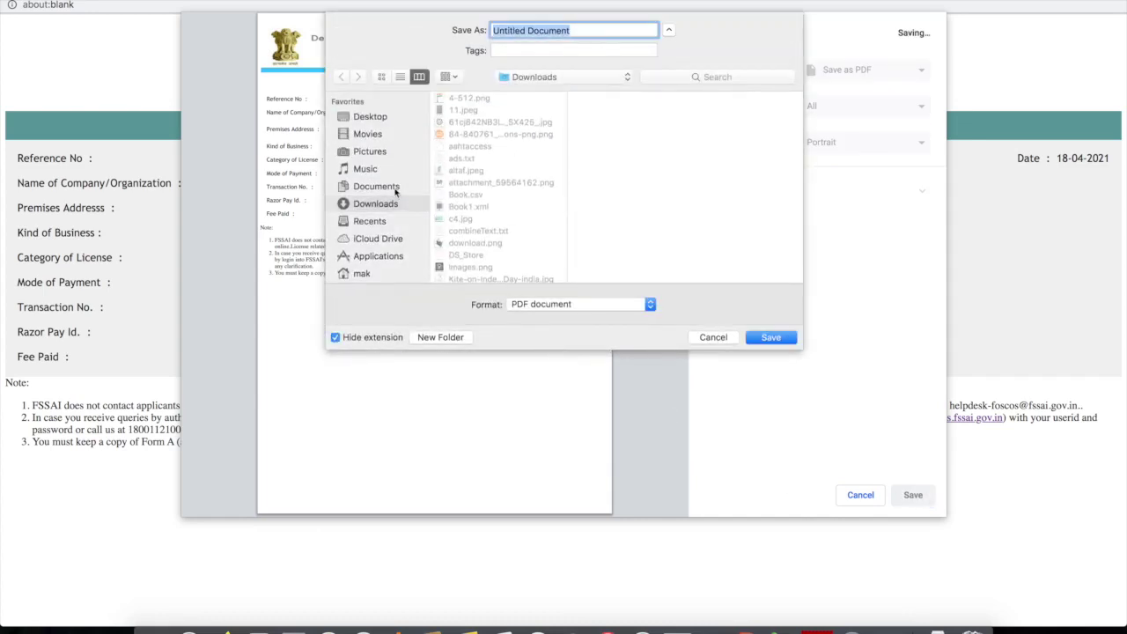
pyautogui.click(396, 188)
pyautogui.click(770, 338)
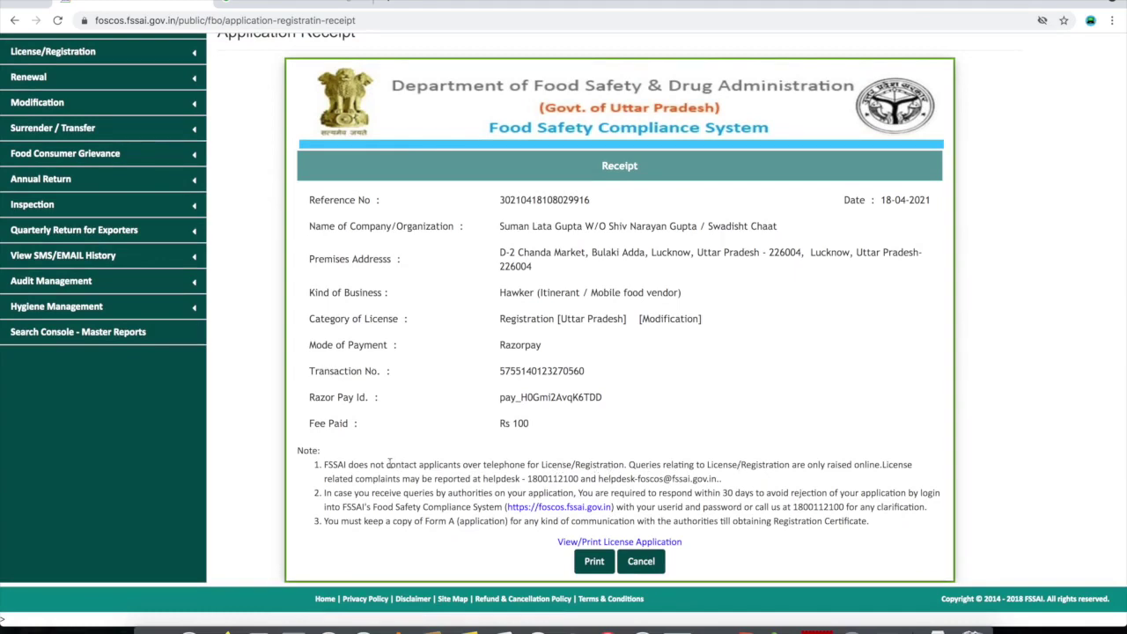
pyautogui.moveTo(324, 464); pyautogui.dragTo(727, 483)
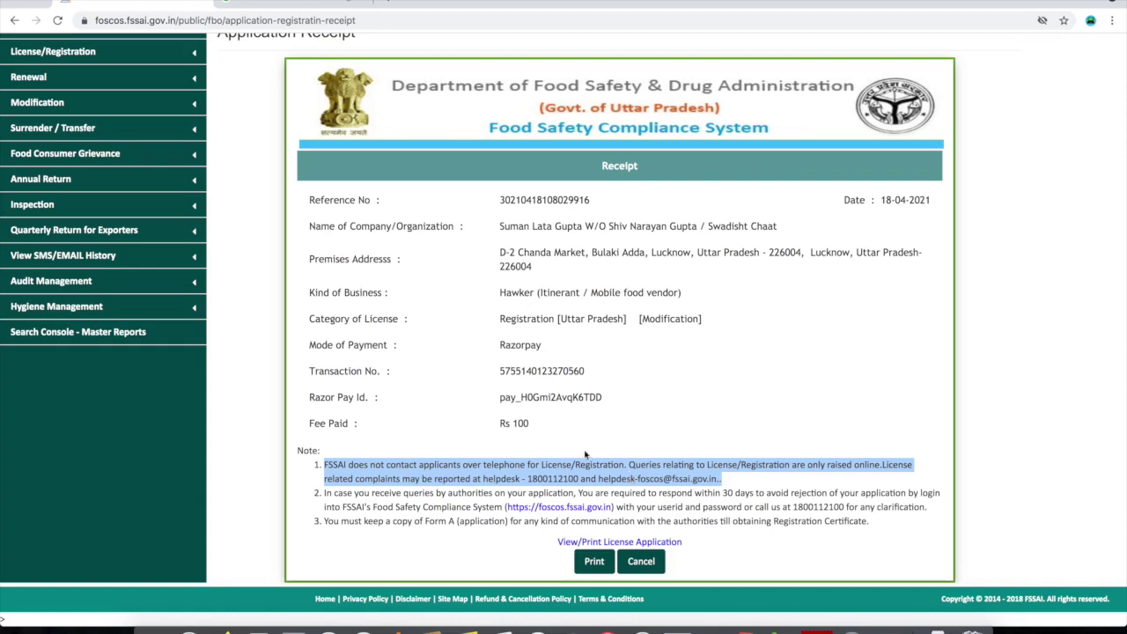
pyautogui.click(392, 462)
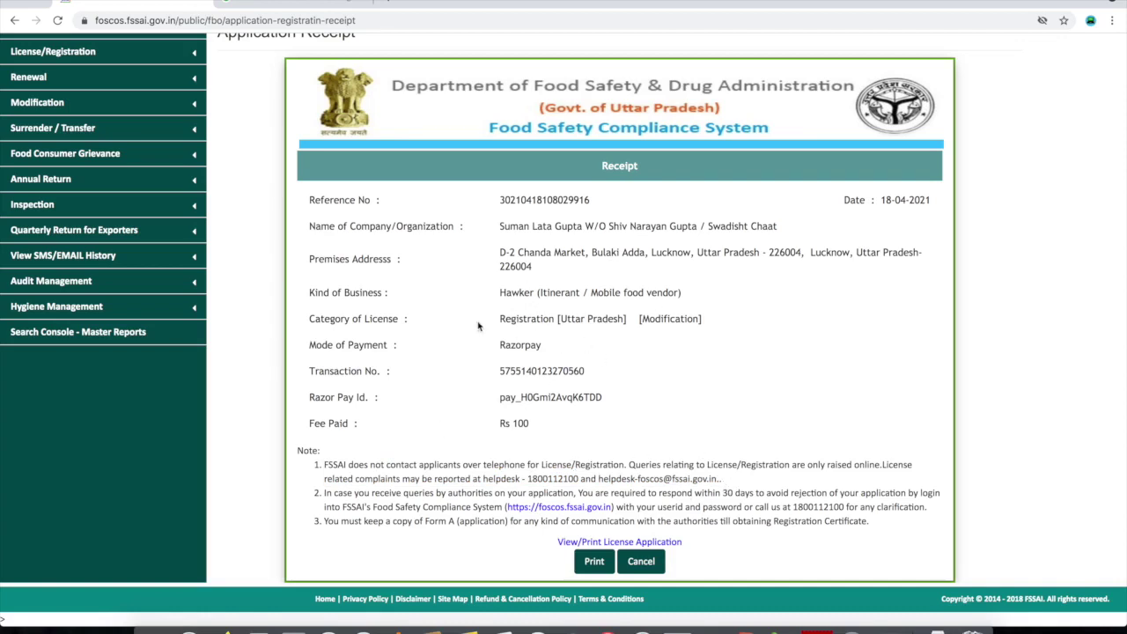
pyautogui.doubleClick(549, 479)
pyautogui.click(599, 480)
pyautogui.moveTo(600, 479); pyautogui.dragTo(735, 482)
pyautogui.click(735, 481)
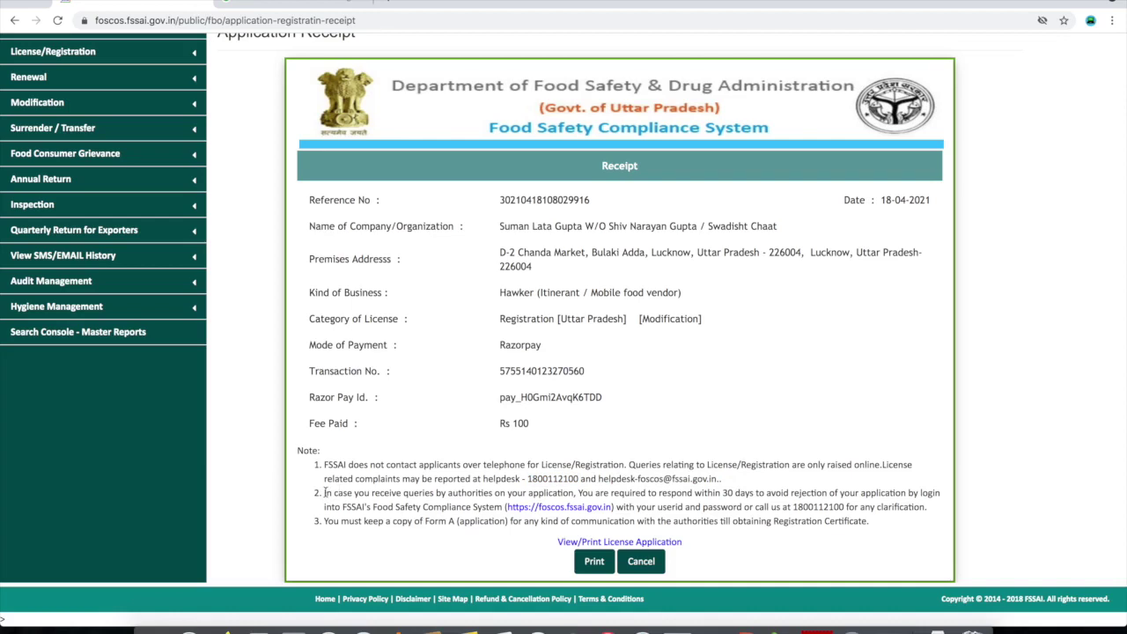
pyautogui.moveTo(324, 493); pyautogui.dragTo(764, 503)
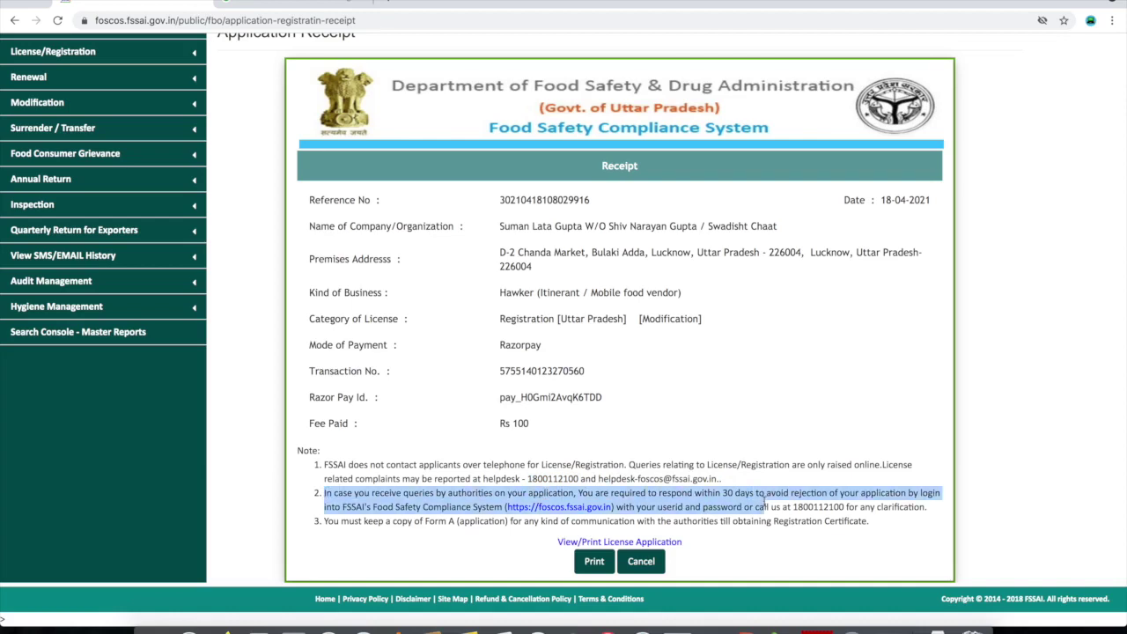
pyautogui.click(764, 503)
pyautogui.doubleClick(727, 493)
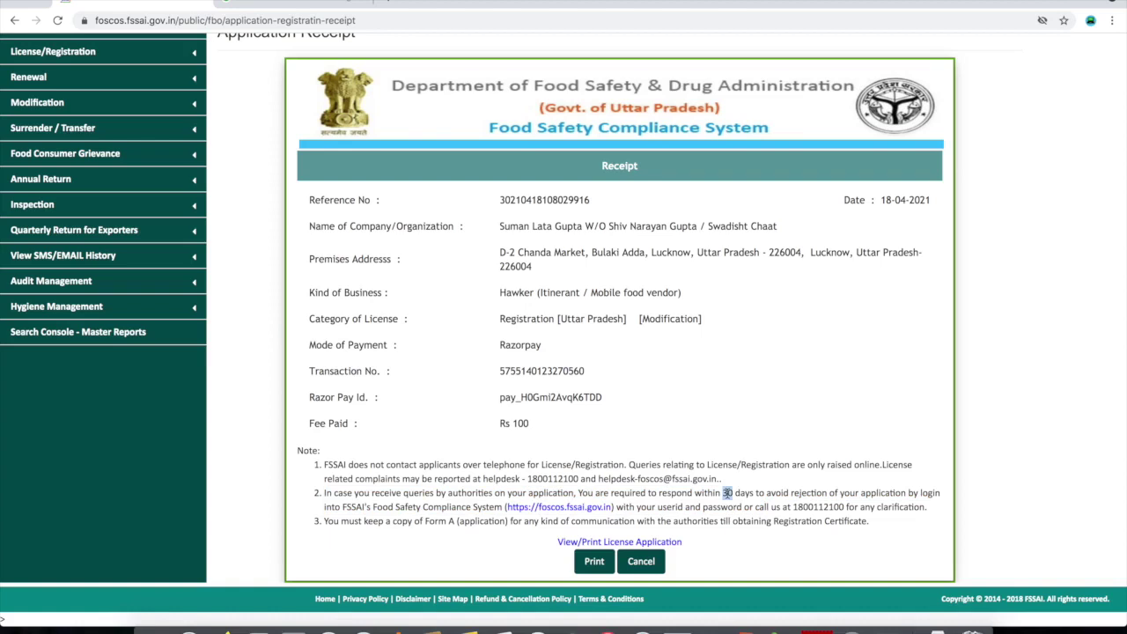